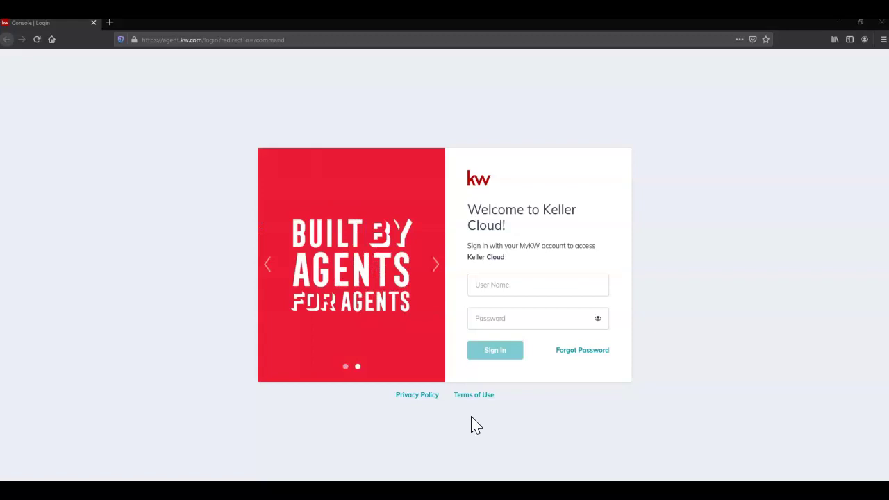
Go to the agent.kw.com login page in Firefox
{"action": "left_click", "coordinate": [467, 422]}
{"action": "left_click", "coordinate": [883, 39]}
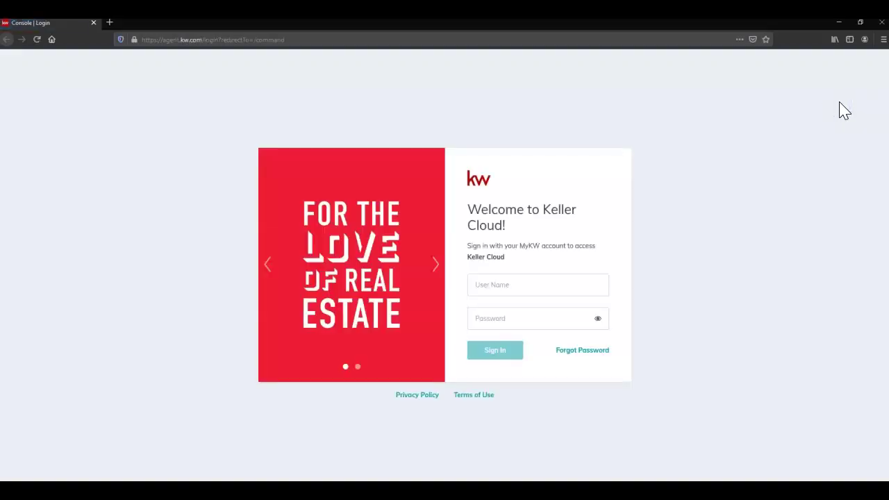
{"action": "left_click", "coordinate": [388, 39]}
{"action": "type", "text": "agent.kw.com/"}
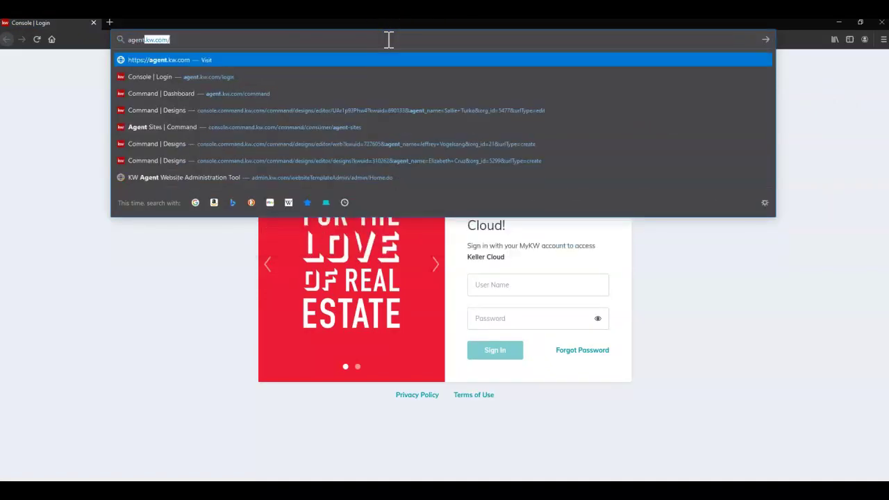
{"action": "key", "text": "Return"}
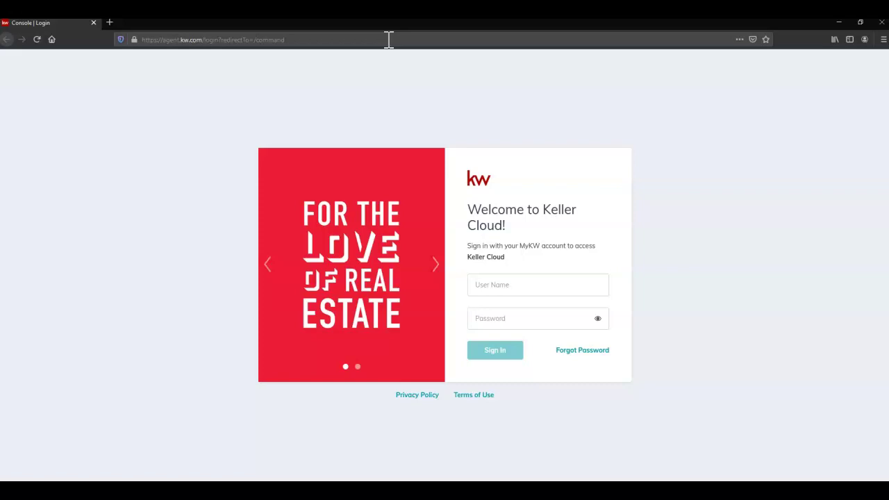
Sign in with the agent's Keller Cloud user name and password
{"action": "left_click", "coordinate": [564, 284]}
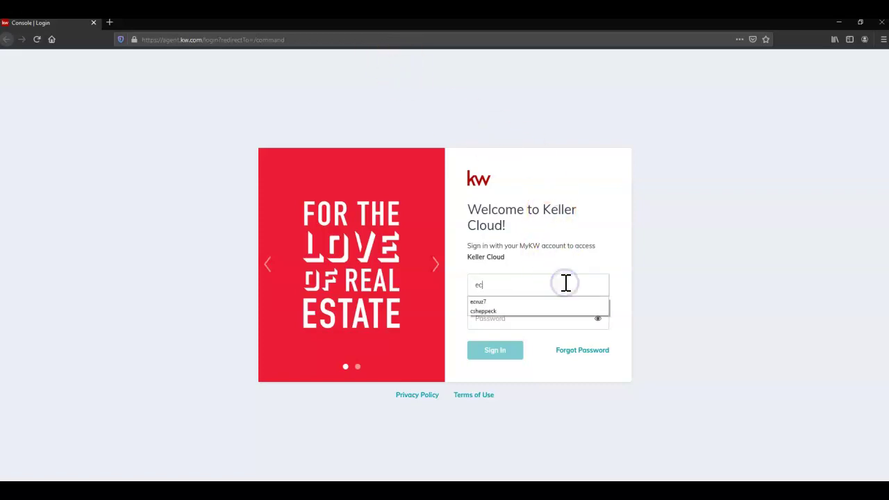
{"action": "key", "text": "Tab"}
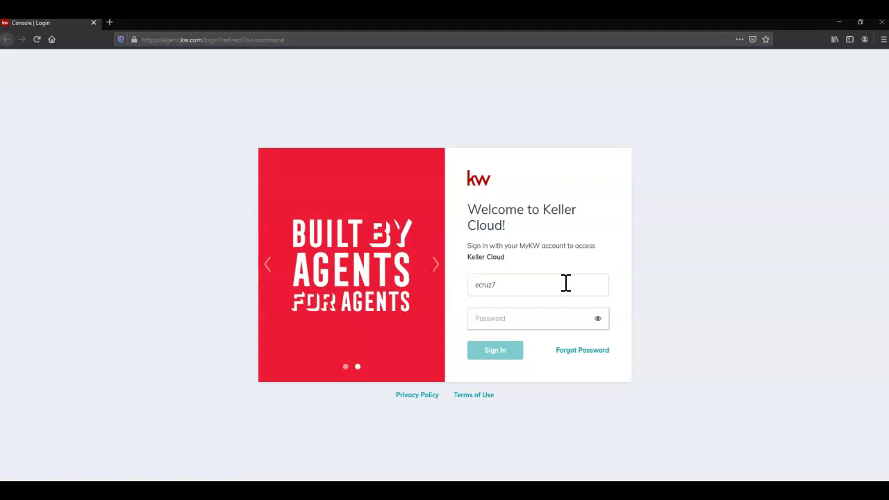
{"action": "type", "text": "**********"}
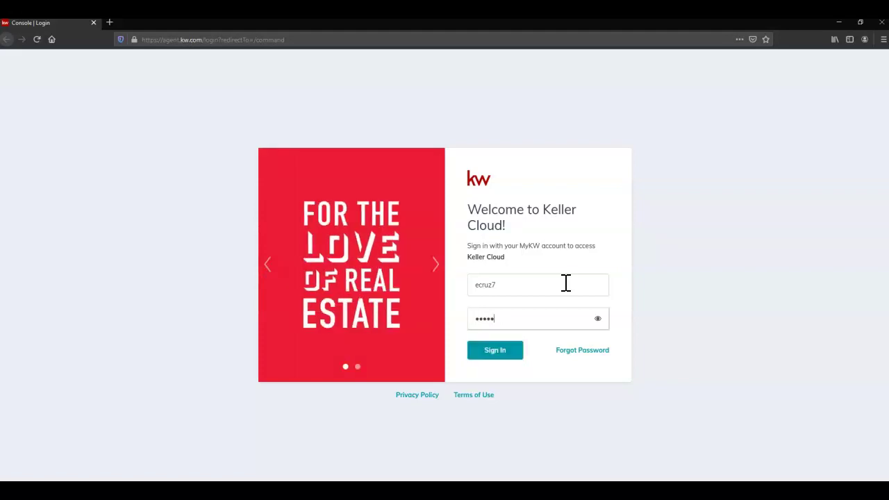
{"action": "key", "text": "Return"}
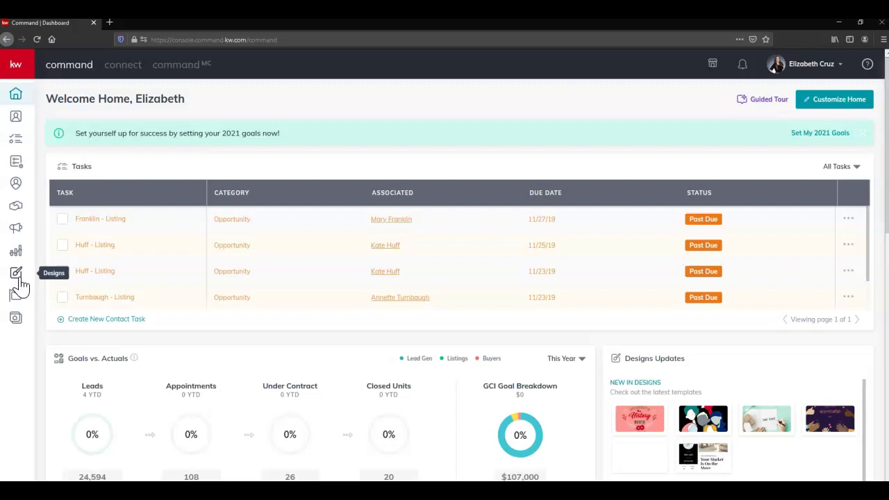
From the Designs section, create a new Social design and continue to its template gallery
{"action": "left_click", "coordinate": [27, 65]}
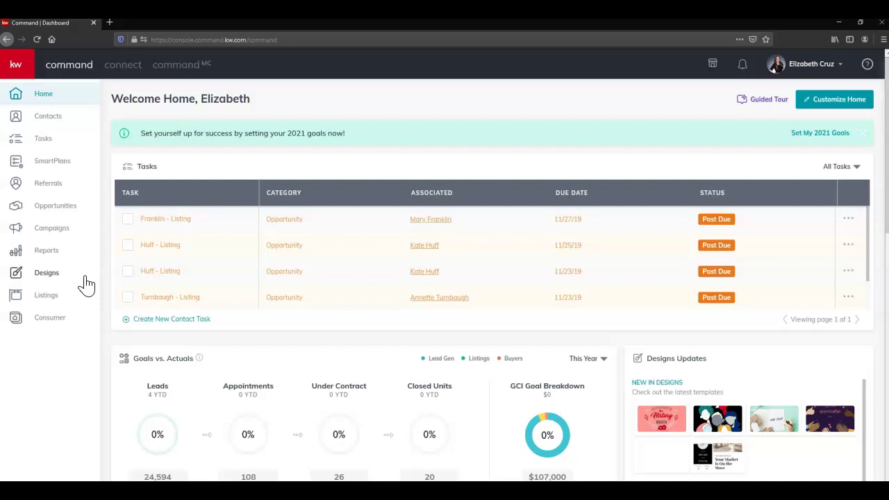
{"action": "left_click", "coordinate": [84, 280]}
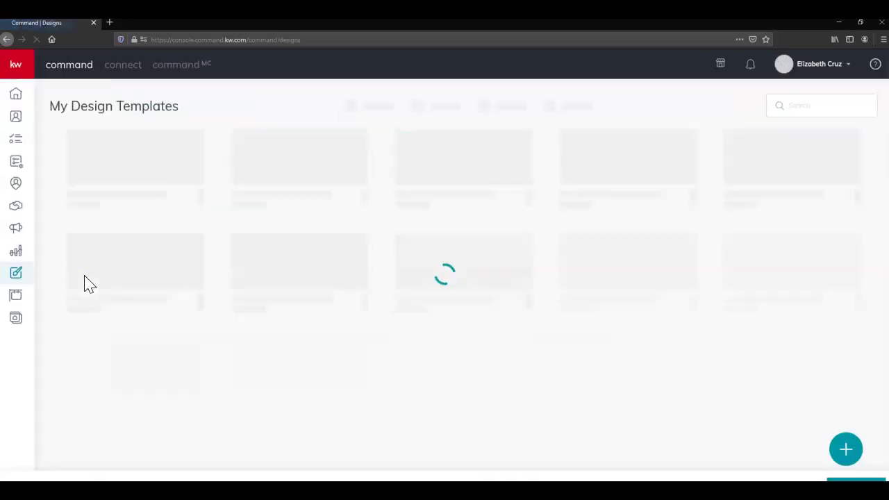
{"action": "left_click", "coordinate": [94, 283]}
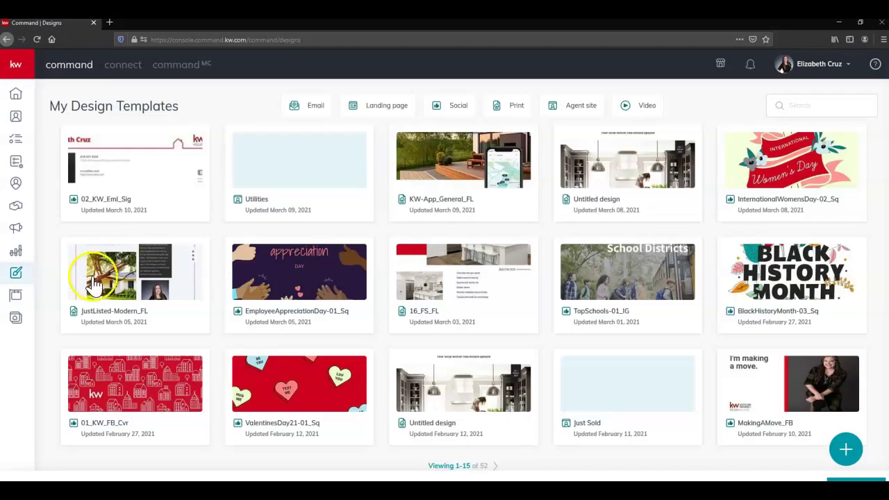
{"action": "left_click", "coordinate": [845, 445]}
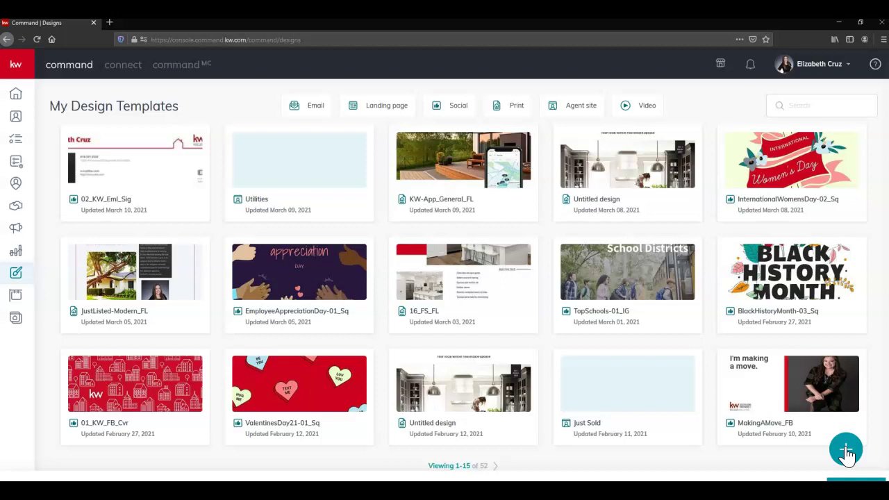
{"action": "left_click", "coordinate": [847, 451]}
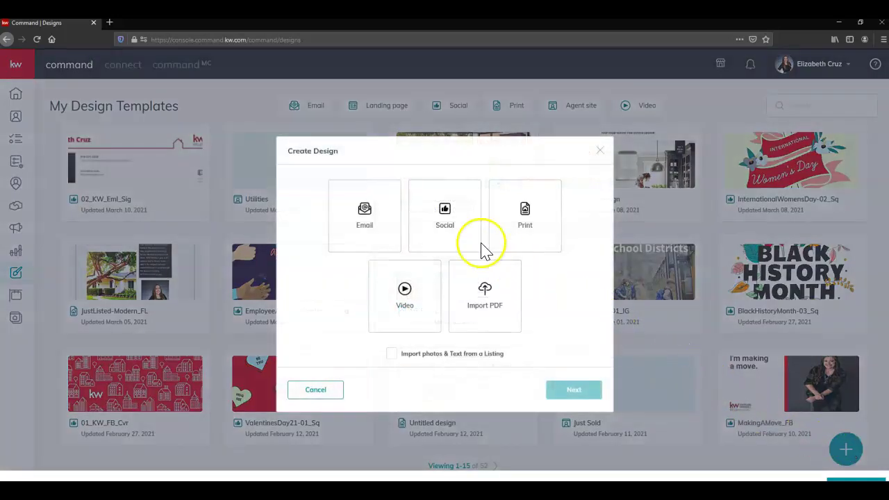
{"action": "left_click", "coordinate": [435, 219]}
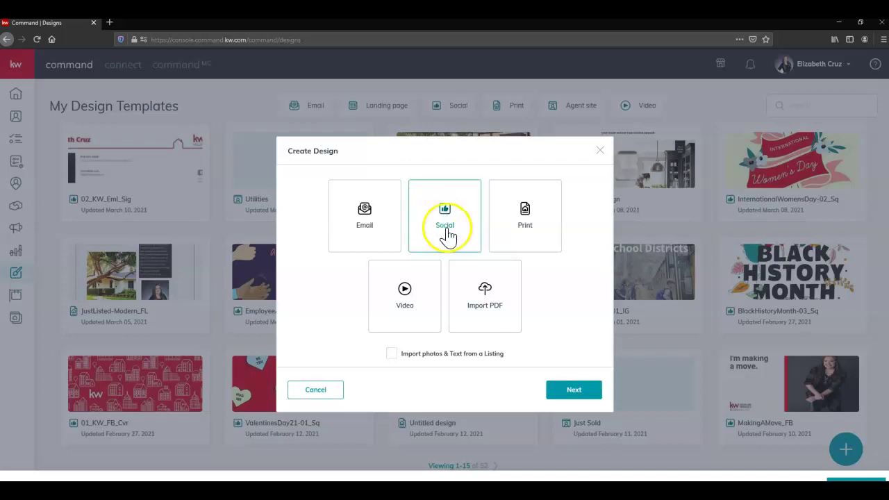
{"action": "left_click", "coordinate": [586, 393]}
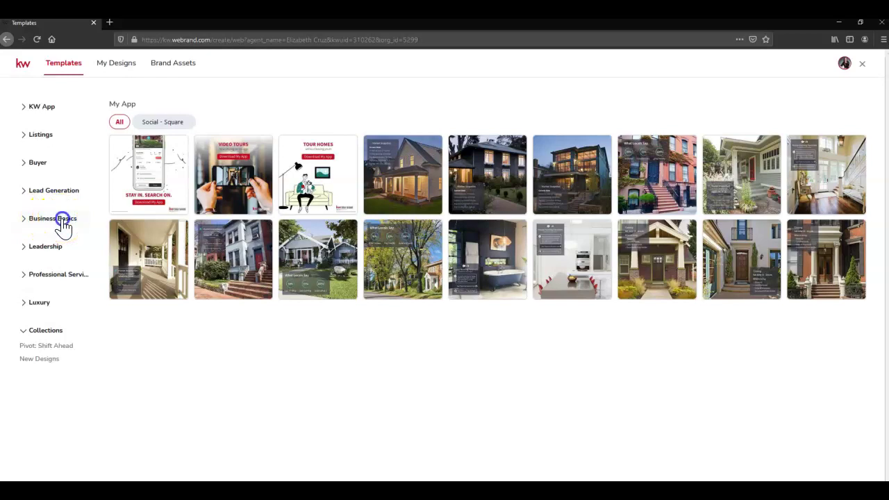
Filter to Business Basics > Email Signature and use the 02_KW_Eml_Sig template
{"action": "left_click", "coordinate": [61, 222]}
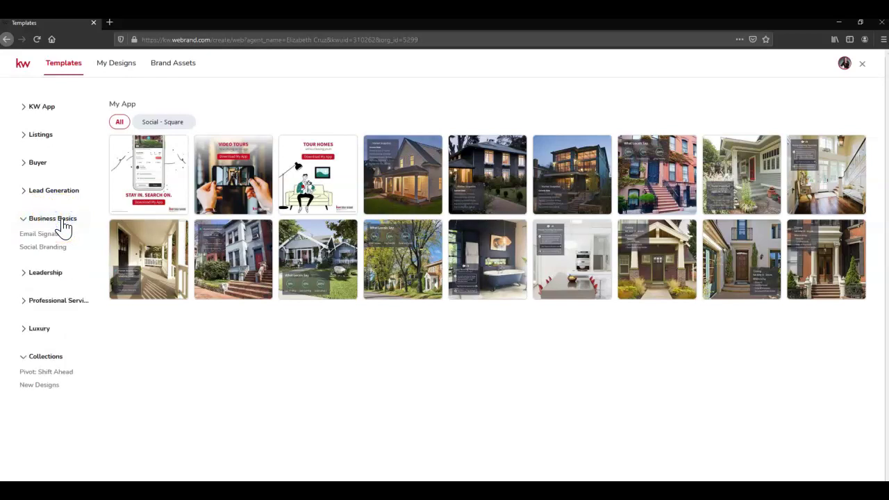
{"action": "left_click", "coordinate": [61, 235]}
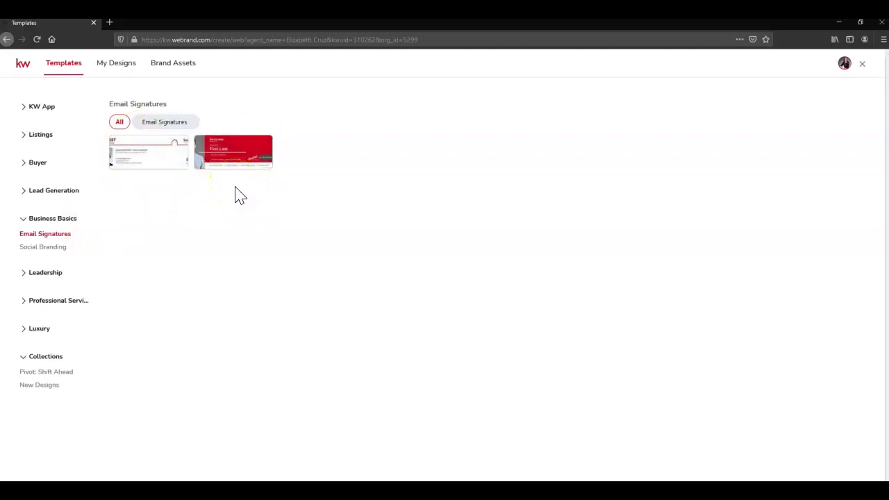
{"action": "mouse_move", "coordinate": [174, 154]}
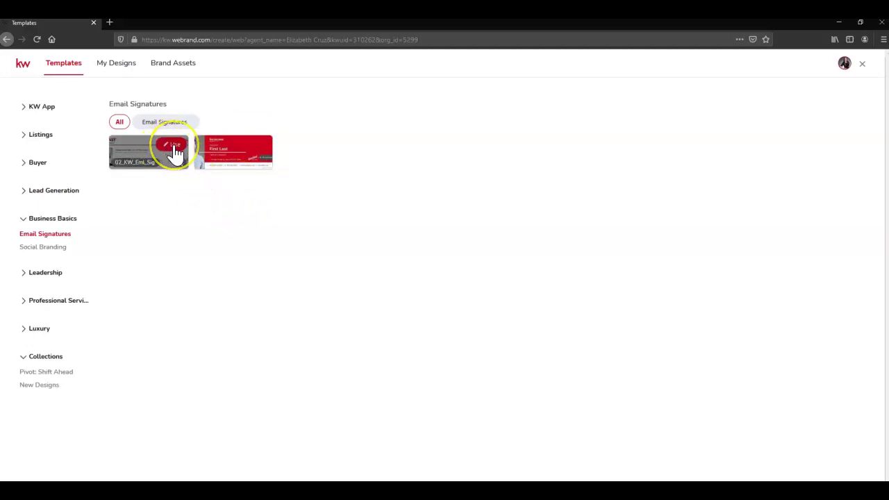
{"action": "left_click", "coordinate": [175, 146]}
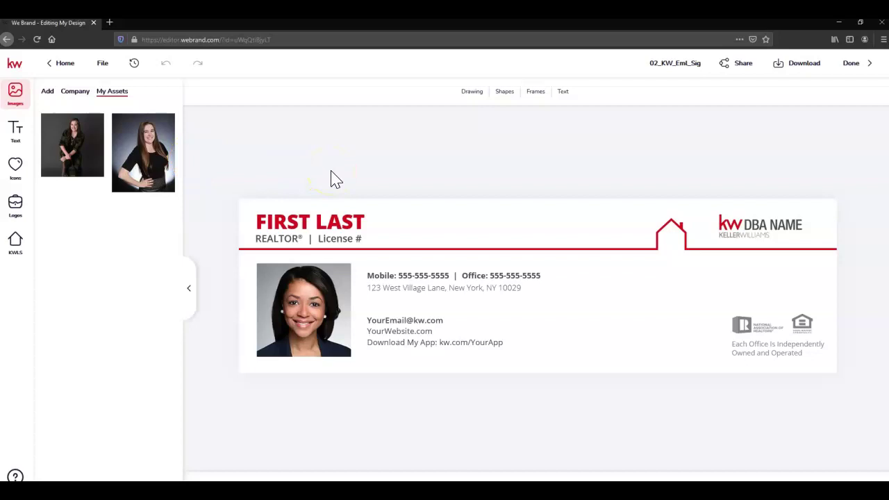
Replace the FIRST LAST heading with the agent's saved name and widen it to one line
{"action": "left_click", "coordinate": [327, 220]}
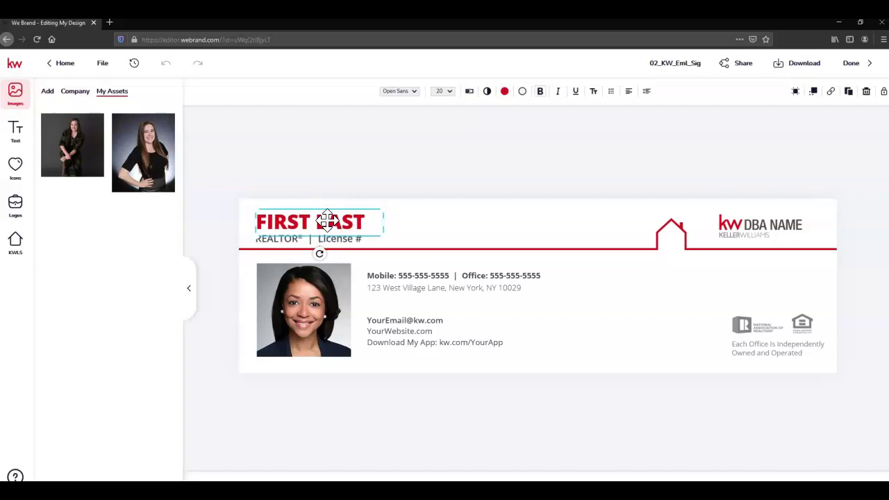
{"action": "left_click", "coordinate": [327, 220]}
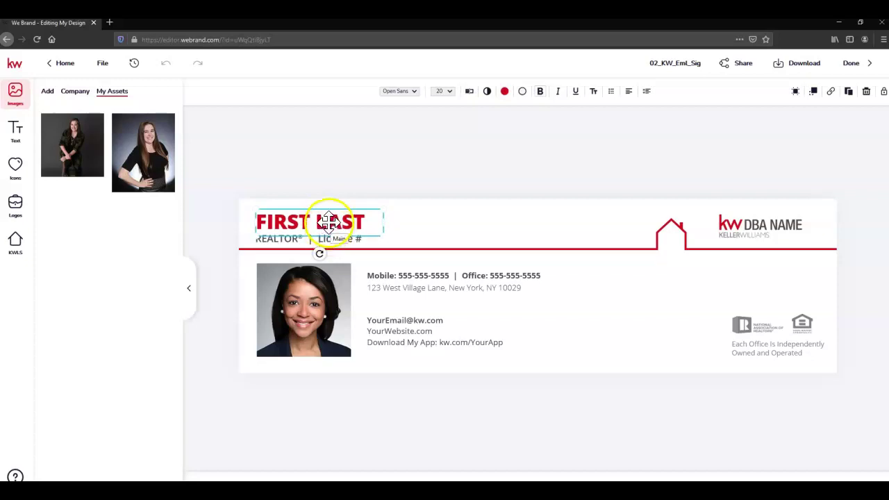
{"action": "left_click", "coordinate": [12, 139]}
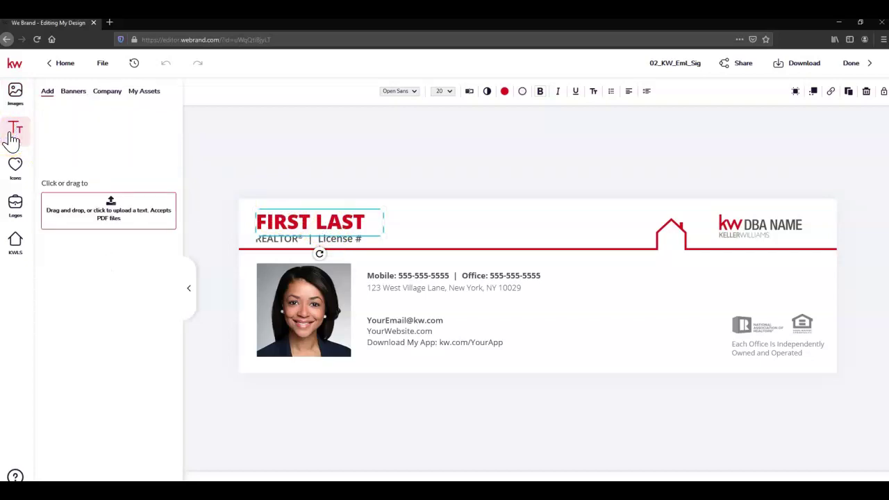
{"action": "left_click", "coordinate": [139, 96]}
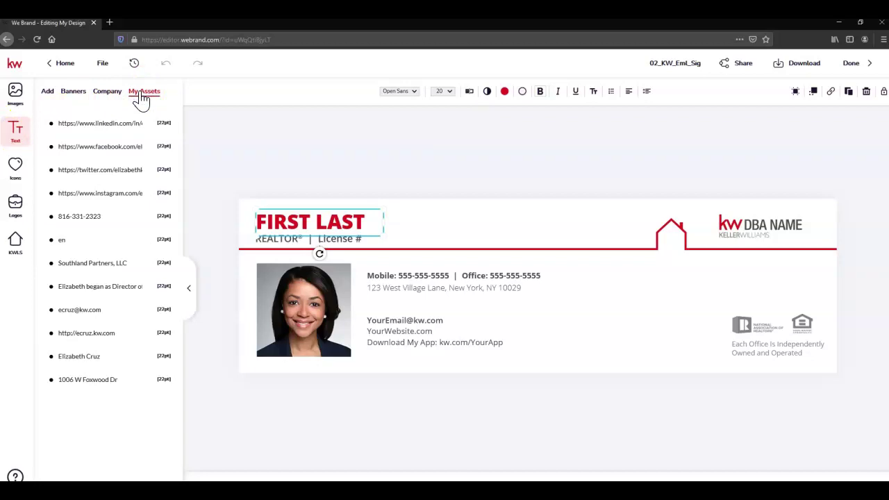
{"action": "mouse_move", "coordinate": [127, 364]}
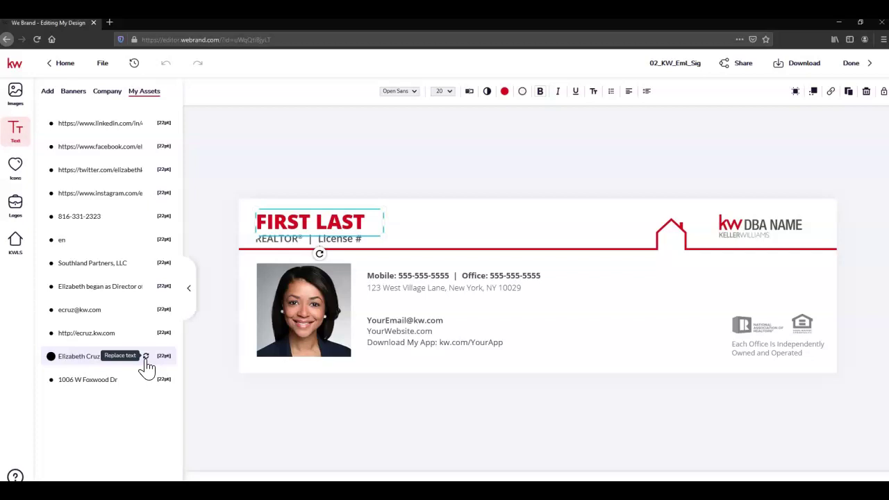
{"action": "left_click", "coordinate": [145, 357]}
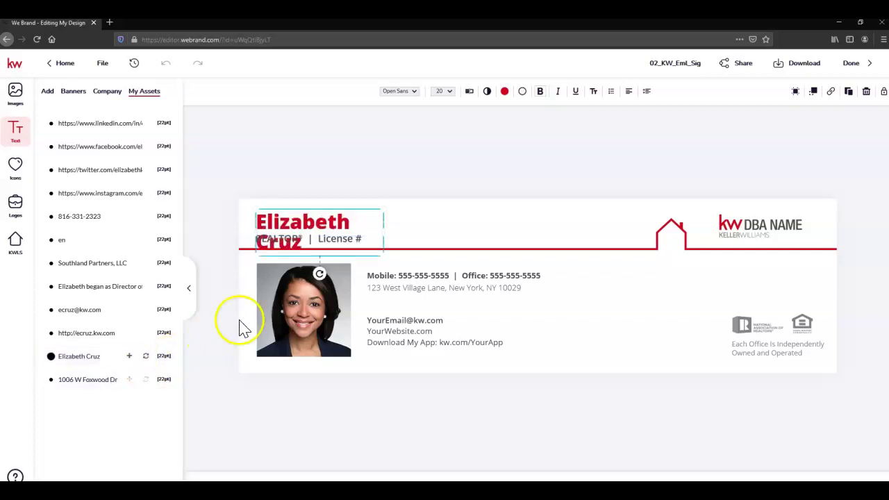
{"action": "left_click_drag", "start_coordinate": [382, 234], "coordinate": [484, 230]}
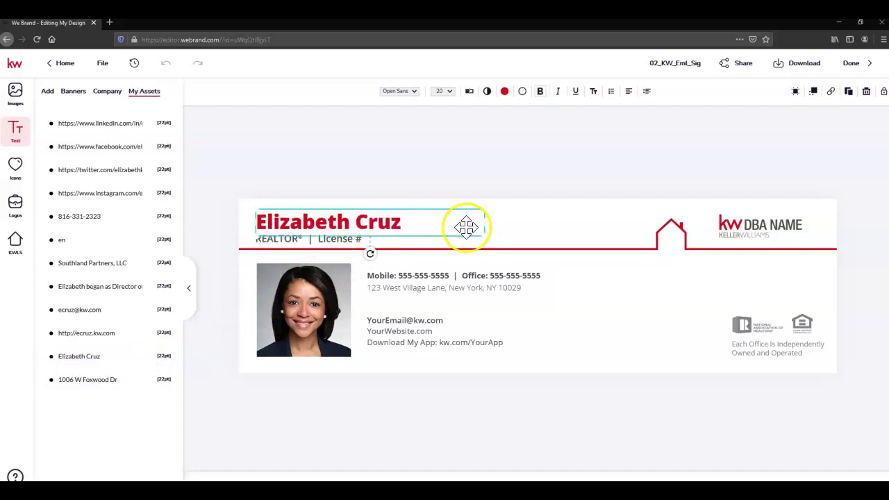
{"action": "left_click", "coordinate": [379, 179]}
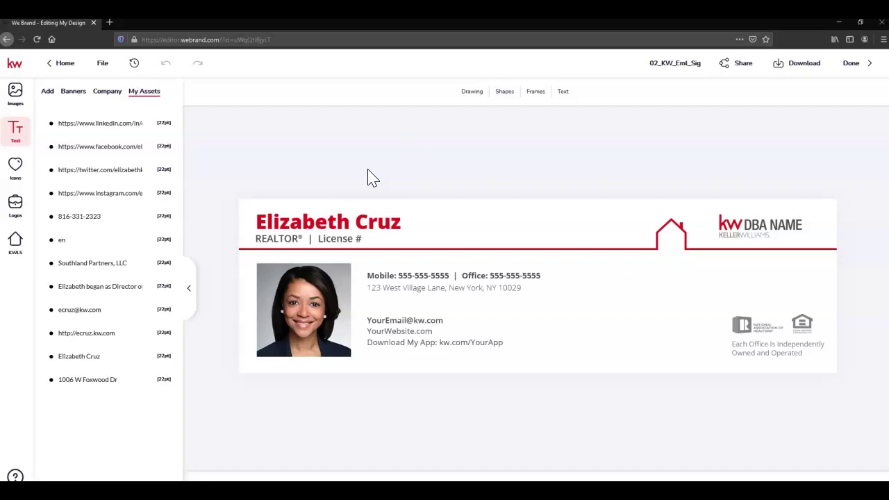
Select the DBA NAME placeholder logo in the signature header
{"action": "left_click", "coordinate": [762, 232]}
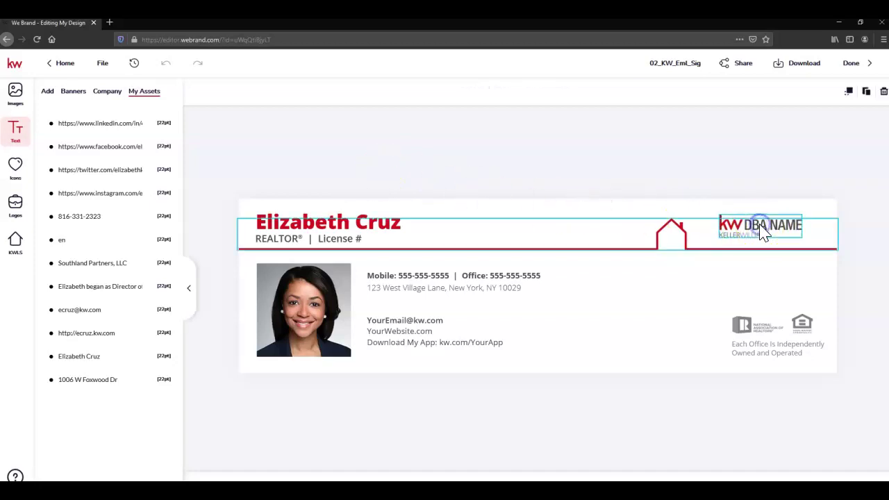
{"action": "left_click", "coordinate": [757, 194]}
{"action": "left_click", "coordinate": [751, 227]}
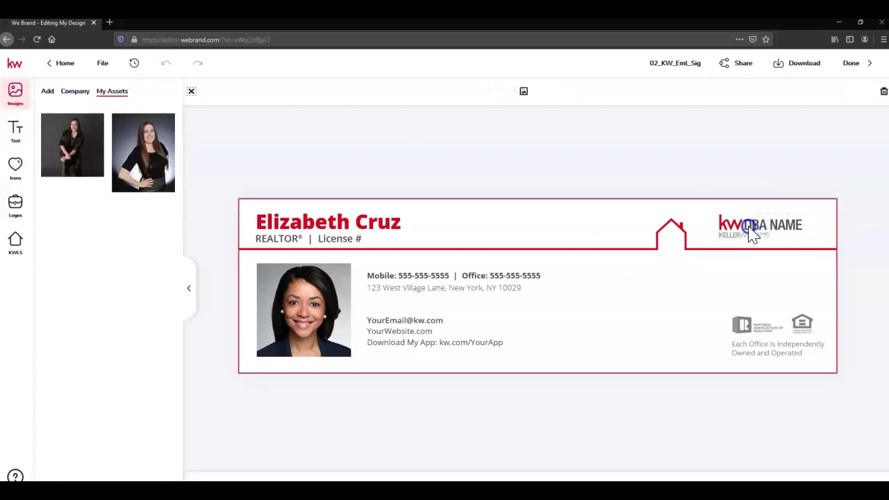
{"action": "left_click", "coordinate": [751, 235]}
{"action": "left_click", "coordinate": [745, 213]}
{"action": "left_click", "coordinate": [698, 154]}
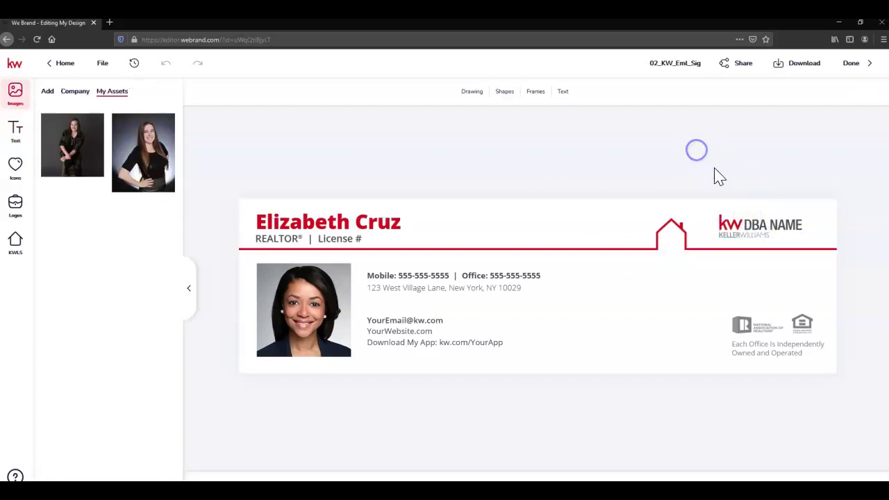
{"action": "left_click", "coordinate": [760, 225]}
{"action": "left_click", "coordinate": [760, 230]}
{"action": "left_click", "coordinate": [754, 237]}
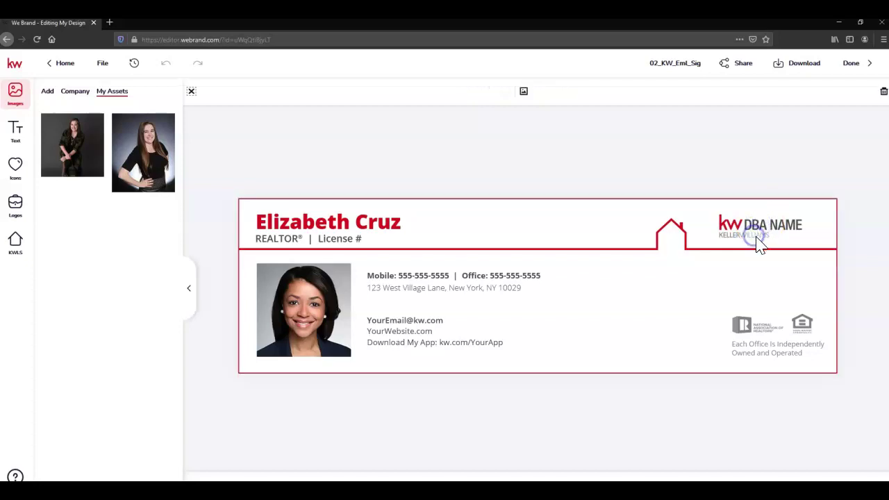
{"action": "left_click", "coordinate": [765, 234]}
Replace it with the Southland Partners Keller Williams logo and nudge it up twice
{"action": "left_click", "coordinate": [762, 231]}
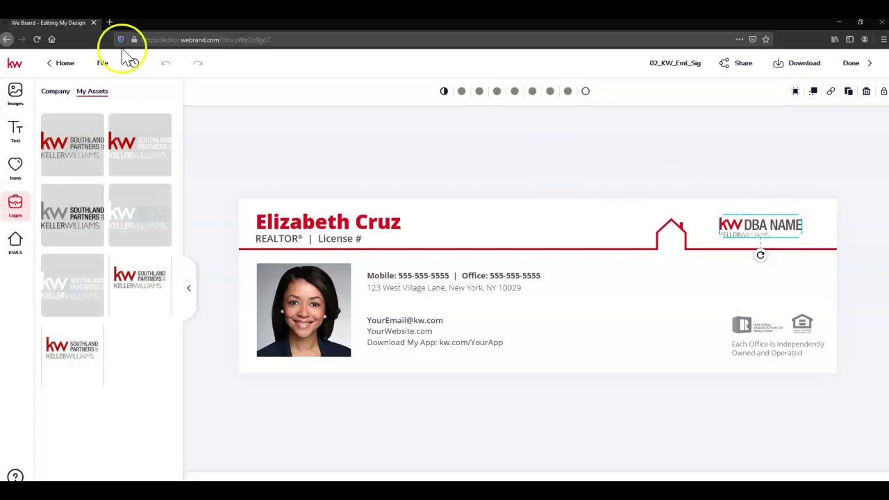
{"action": "mouse_move", "coordinate": [92, 132]}
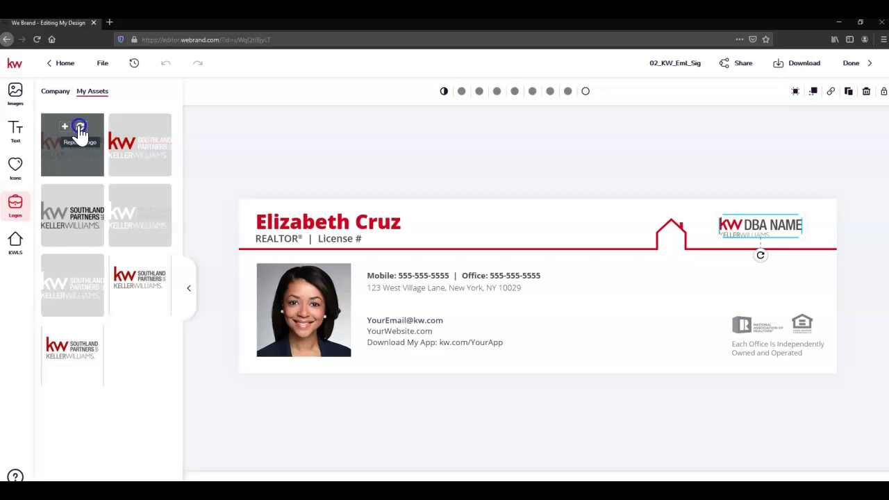
{"action": "left_click", "coordinate": [80, 129]}
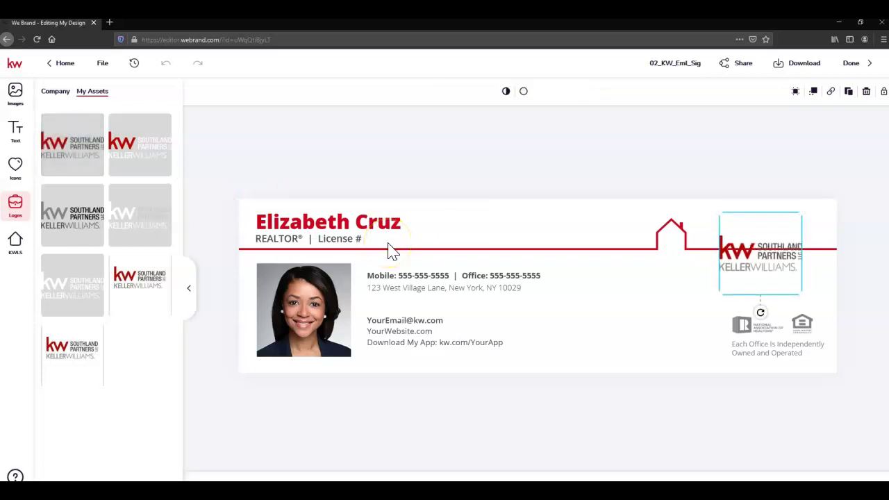
{"action": "key", "text": "Up"}
{"action": "key", "text": "Up"}
{"action": "key", "text": "Up"}
{"action": "key", "text": "Up"}
{"action": "key", "text": "Up"}
{"action": "key", "text": "Up"}
{"action": "key", "text": "Up"}
{"action": "key", "text": "Up"}
{"action": "key", "text": "Up"}
{"action": "key", "text": "Up"}
{"action": "key", "text": "Up"}
{"action": "key", "text": "Up"}
{"action": "key", "text": "Up"}
{"action": "key", "text": "Up"}
{"action": "key", "text": "Up"}
{"action": "key", "text": "Up"}
{"action": "key", "text": "Up"}
{"action": "key", "text": "Up"}
{"action": "key", "text": "Up"}
{"action": "key", "text": "Up"}
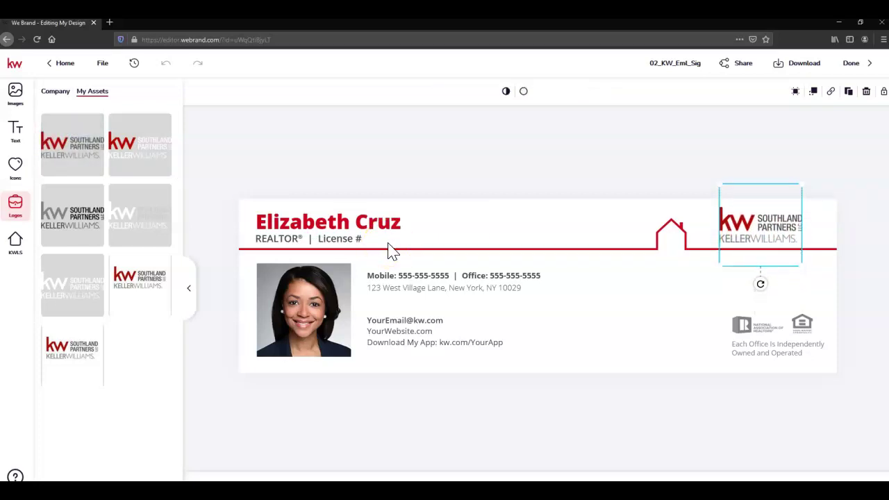
{"action": "key", "text": "Up"}
{"action": "key", "text": "Up"}
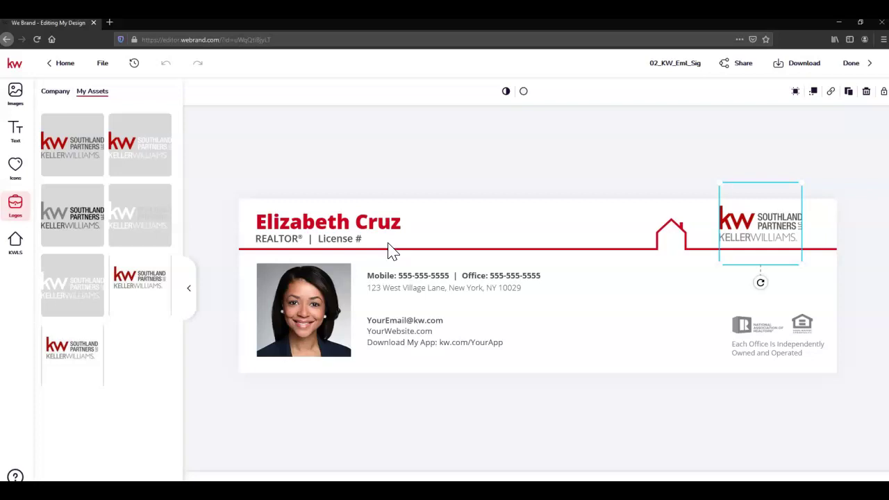
Swap the Mobile/Office placeholder line for the agent's saved phone number from My Assets
{"action": "left_click", "coordinate": [384, 274]}
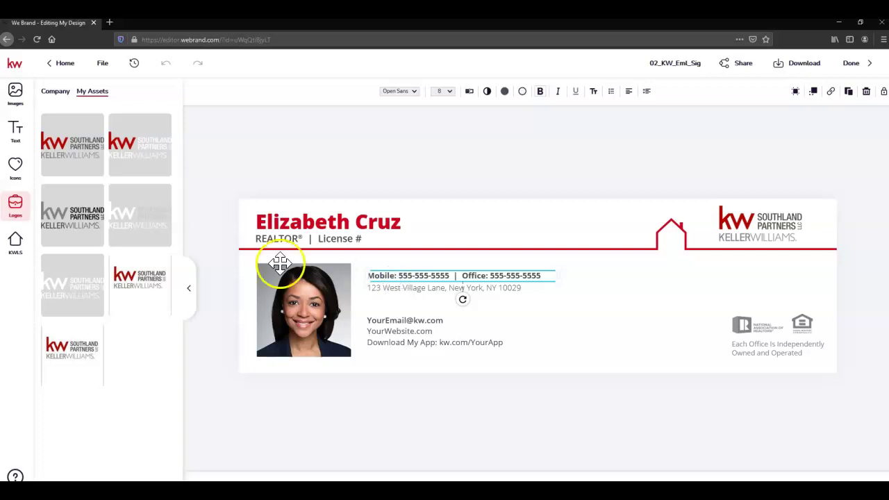
{"action": "left_click", "coordinate": [21, 133]}
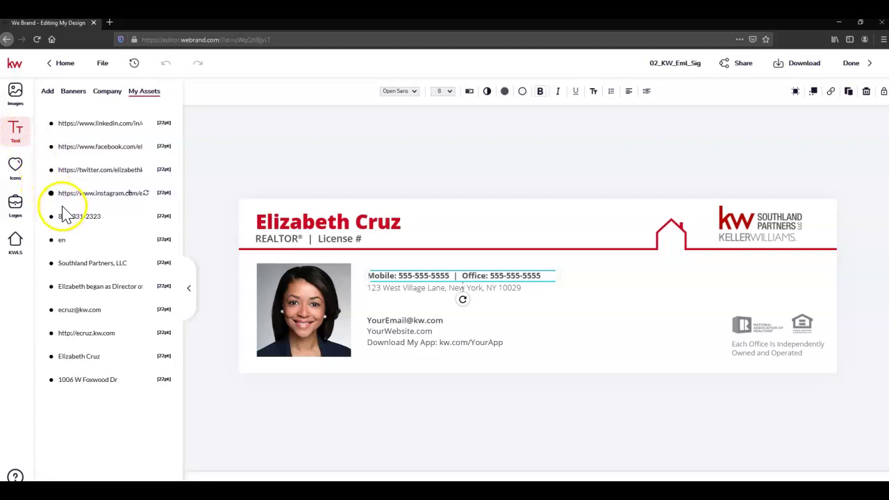
{"action": "left_click", "coordinate": [145, 216]}
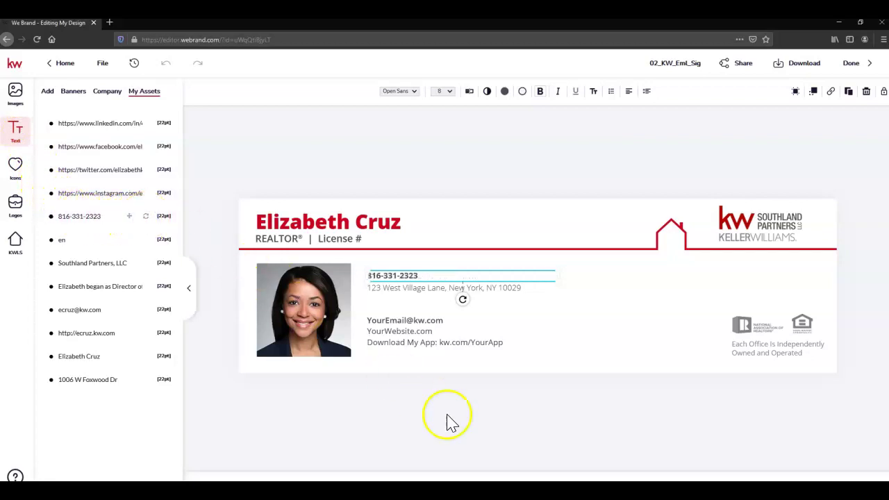
{"action": "left_click", "coordinate": [484, 446]}
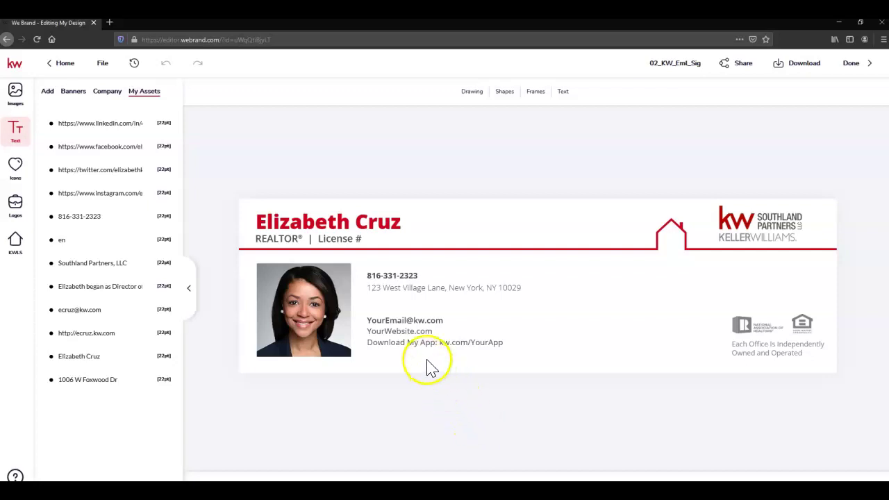
{"action": "left_click", "coordinate": [400, 287]}
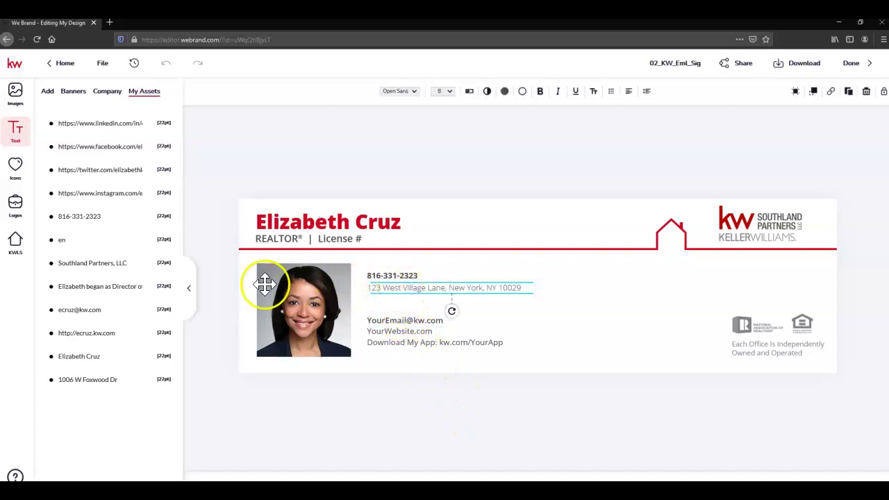
{"action": "left_click", "coordinate": [145, 380]}
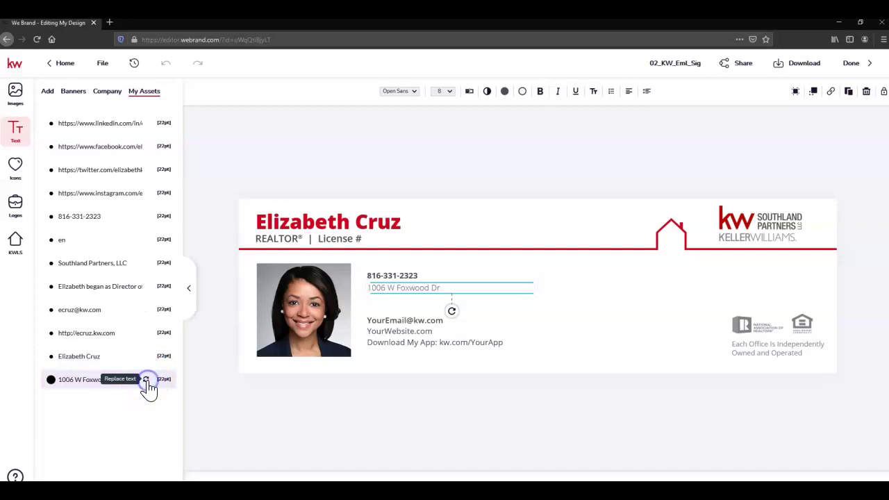
{"action": "left_click", "coordinate": [458, 415]}
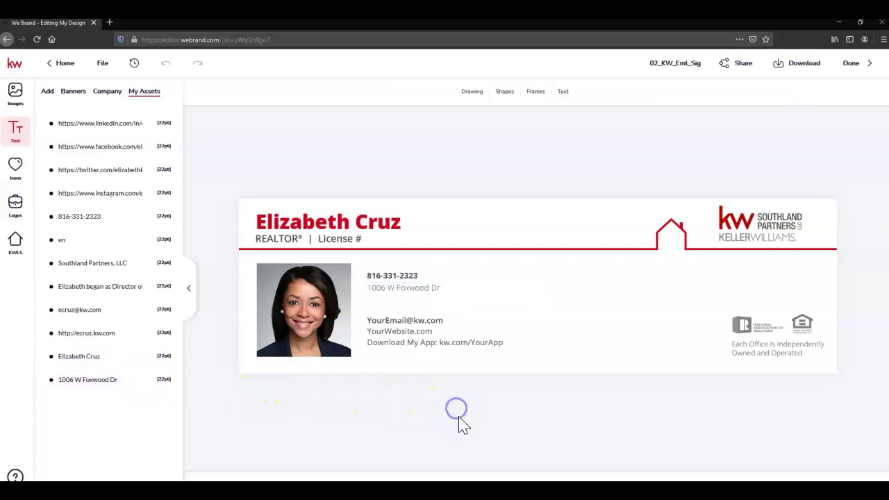
{"action": "left_click", "coordinate": [420, 318]}
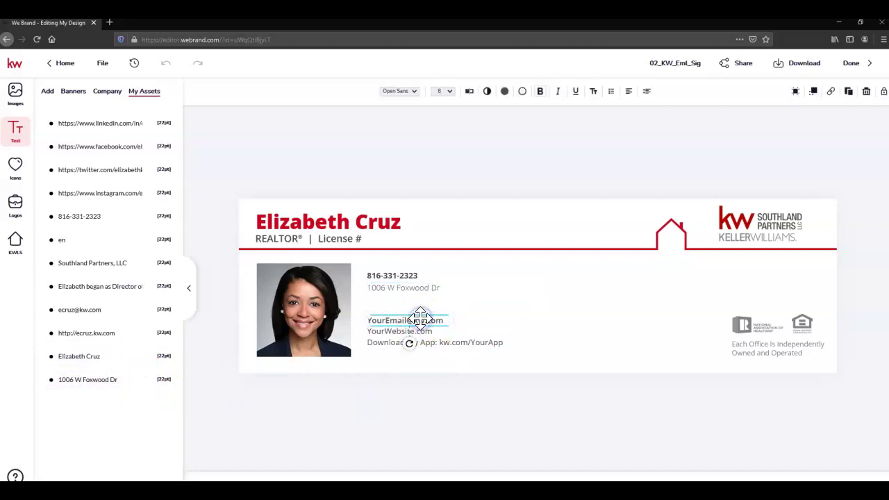
{"action": "left_click", "coordinate": [143, 310]}
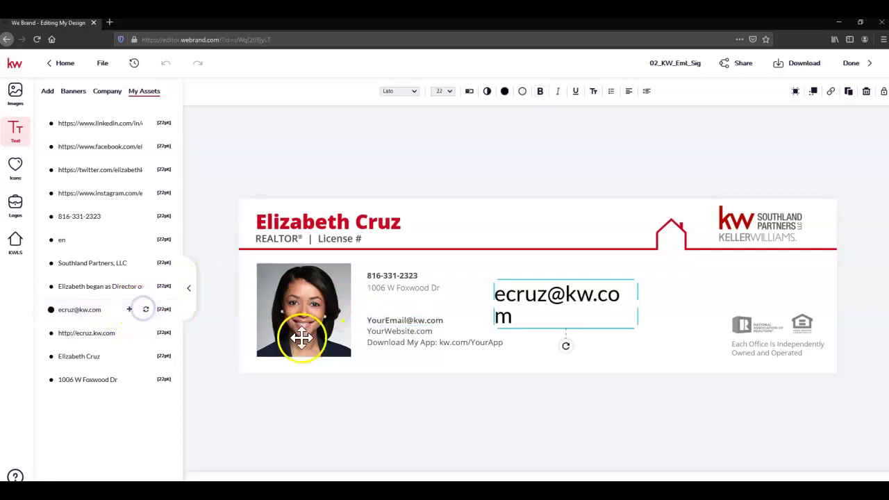
{"action": "left_click", "coordinate": [866, 91]}
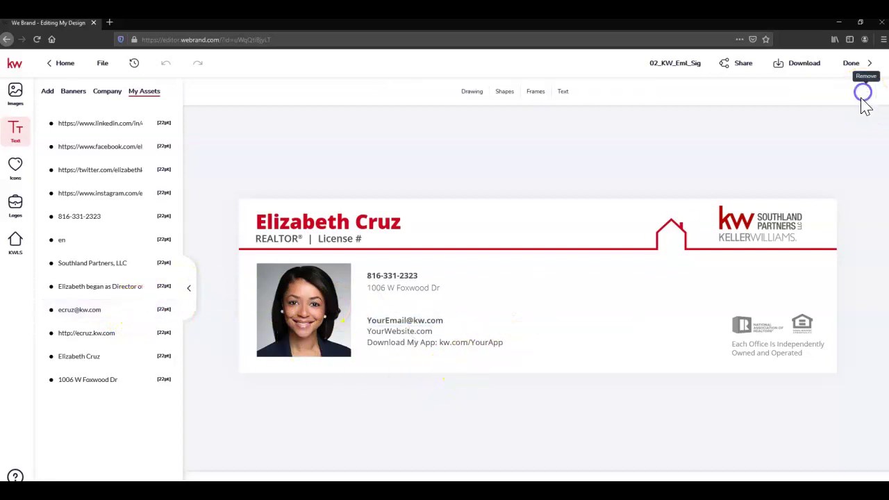
{"action": "double_click", "coordinate": [430, 318]}
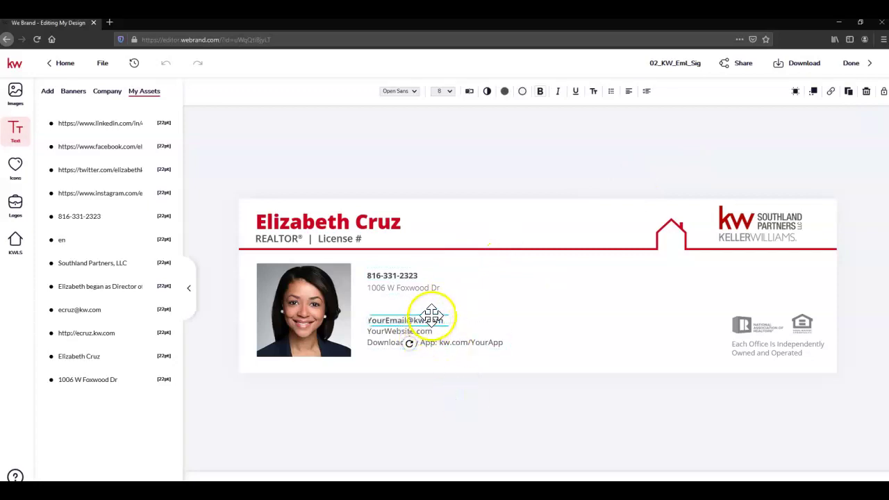
{"action": "left_click", "coordinate": [147, 312]}
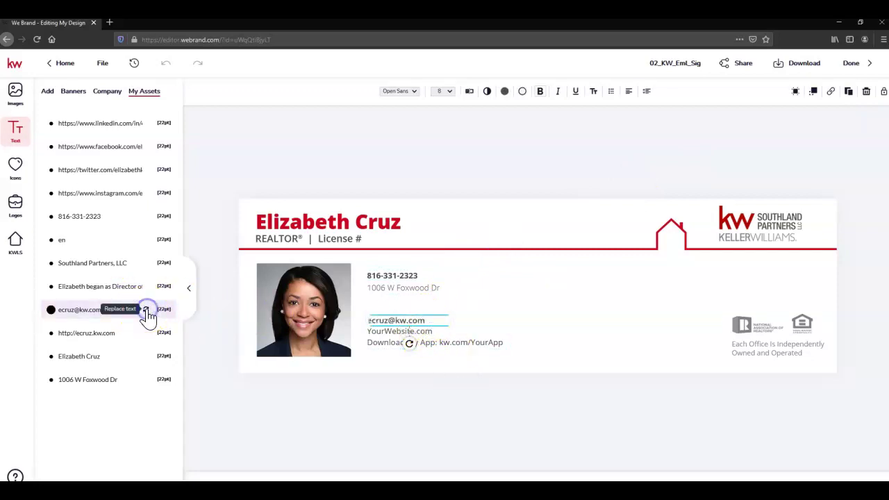
{"action": "left_click", "coordinate": [477, 427]}
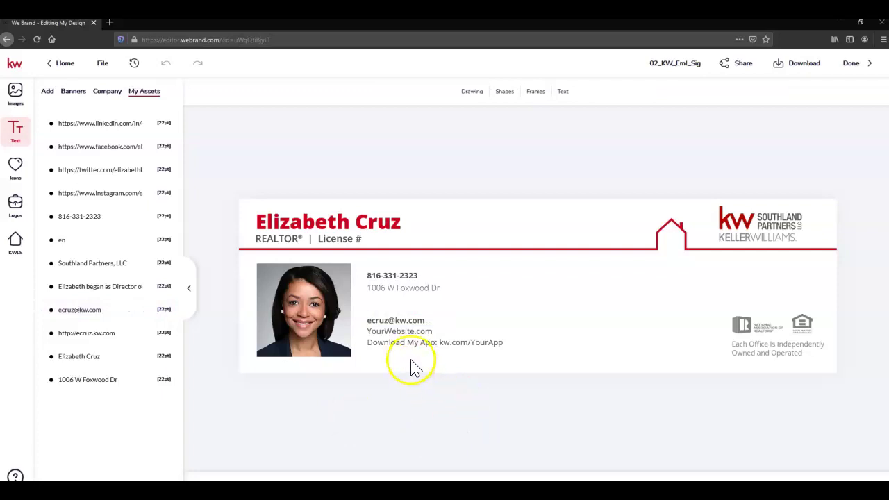
Replace the website and app lines with the agent's saved website, deleting the extra box
{"action": "left_click", "coordinate": [407, 341]}
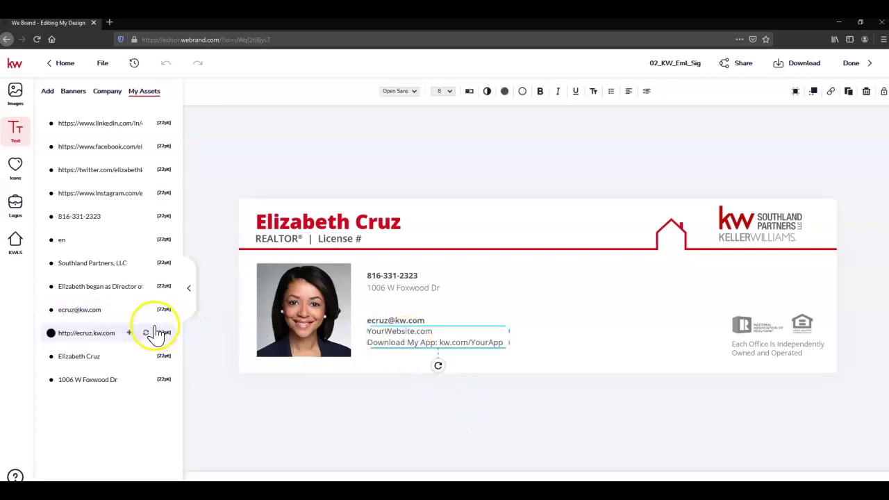
{"action": "left_click", "coordinate": [146, 333]}
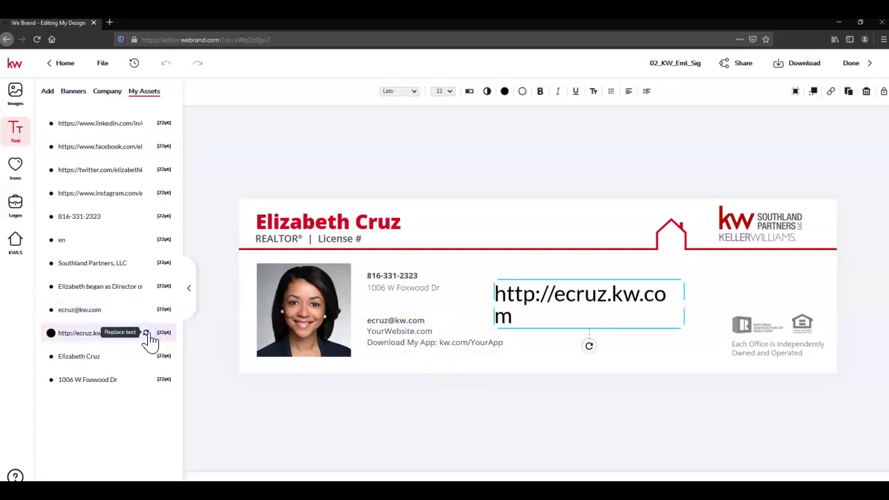
{"action": "left_click", "coordinate": [866, 93]}
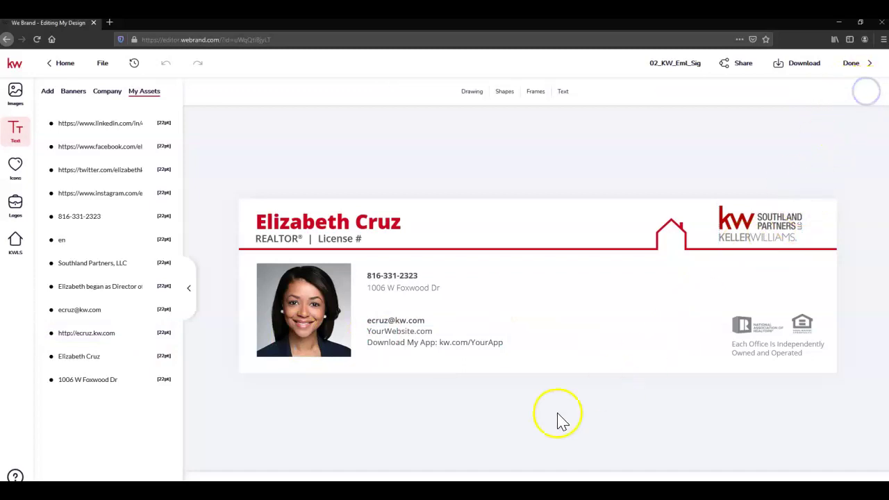
{"action": "left_click", "coordinate": [417, 345]}
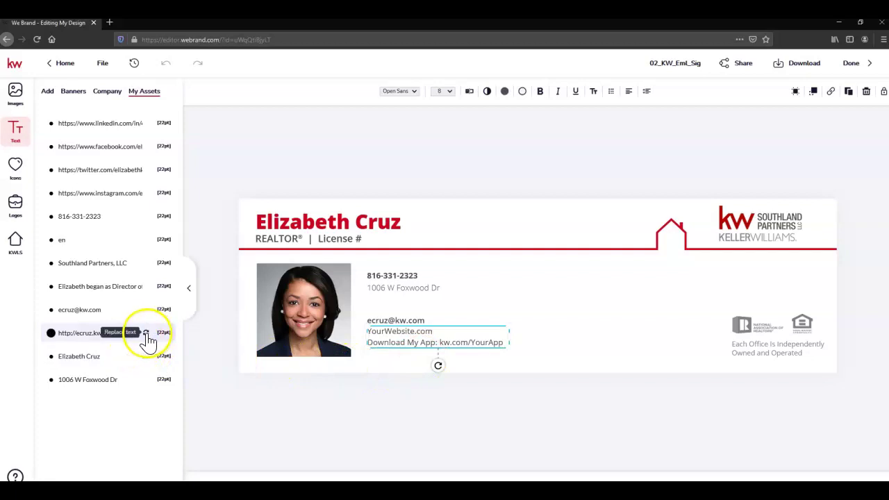
{"action": "left_click", "coordinate": [147, 333]}
{"action": "left_click", "coordinate": [597, 417]}
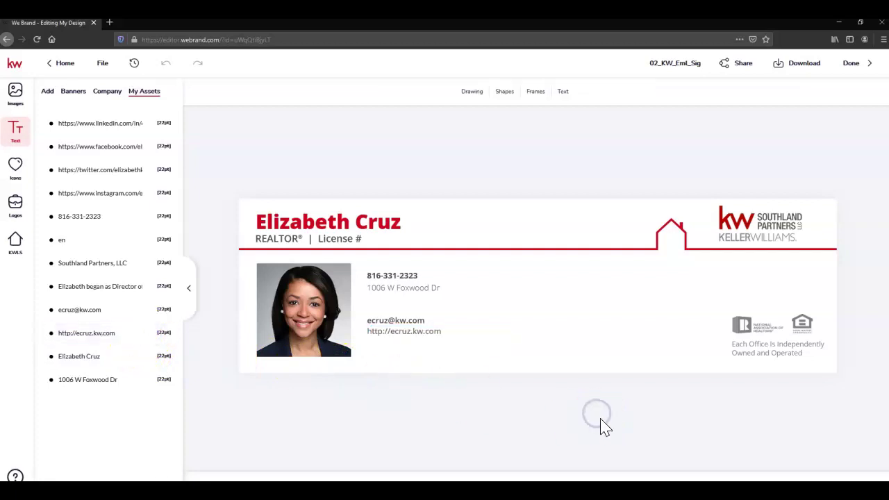
Try swapping the signature headshot for the saved photos in My Assets
{"action": "left_click", "coordinate": [315, 291]}
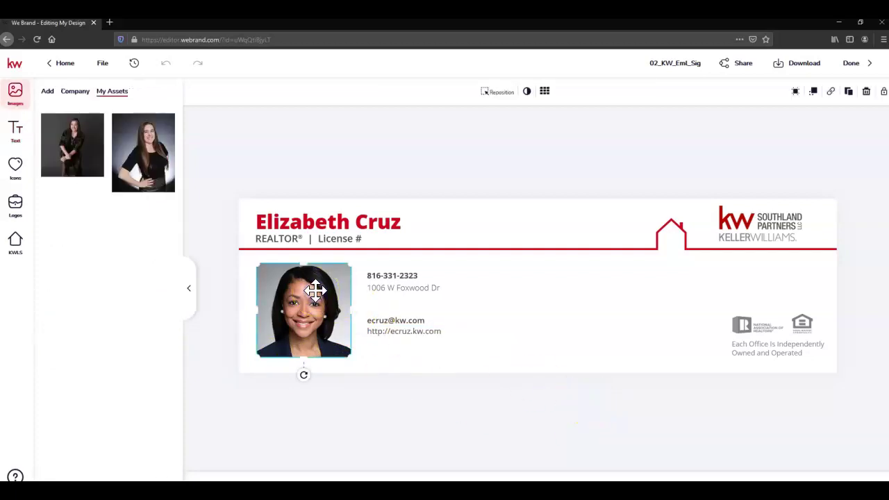
{"action": "left_click", "coordinate": [64, 124]}
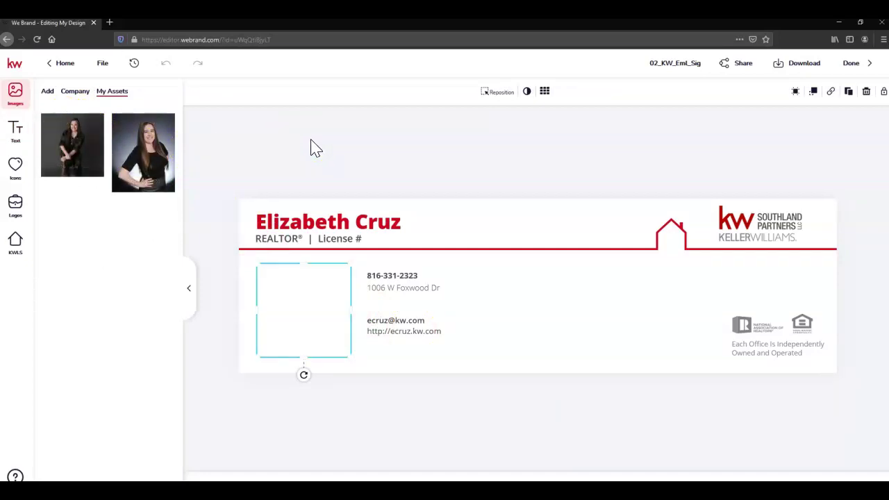
{"action": "mouse_move", "coordinate": [155, 129]}
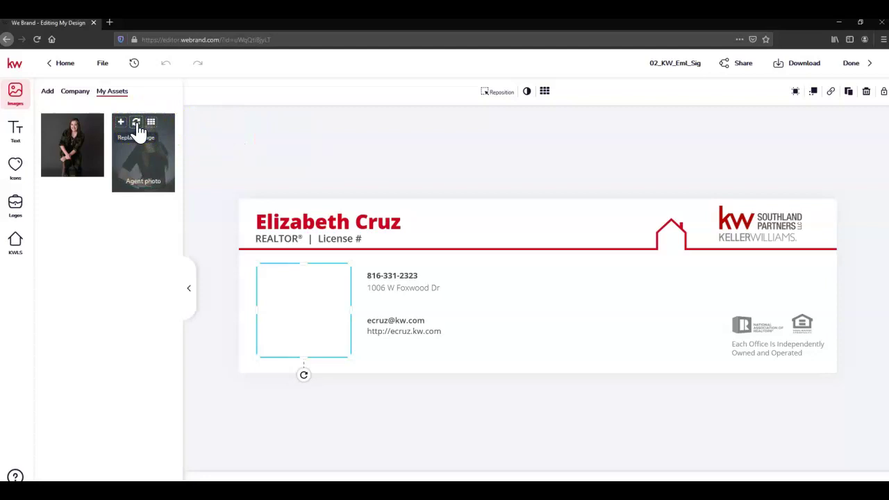
{"action": "left_click", "coordinate": [137, 125]}
{"action": "left_click", "coordinate": [298, 427]}
{"action": "left_click", "coordinate": [315, 313]}
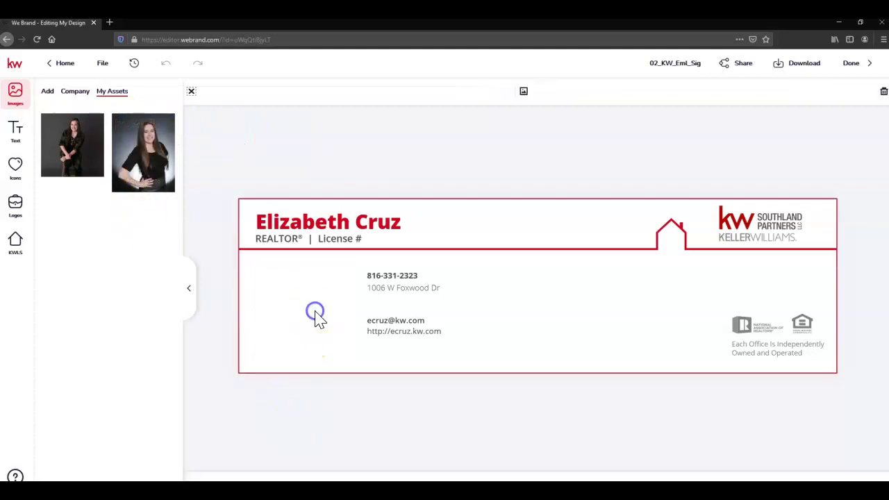
{"action": "mouse_move", "coordinate": [64, 129]}
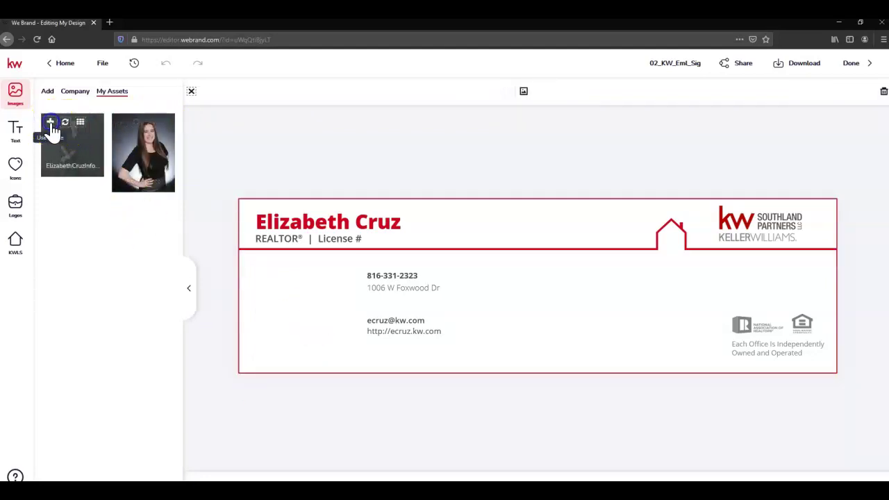
{"action": "left_click", "coordinate": [223, 391]}
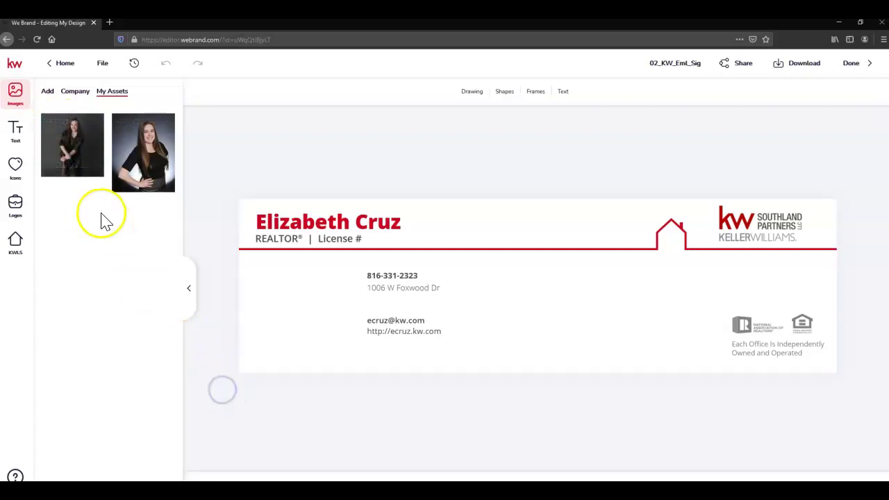
Add the Agent photo, delete the background copy, and move it left beside the contact details
{"action": "left_click", "coordinate": [132, 132]}
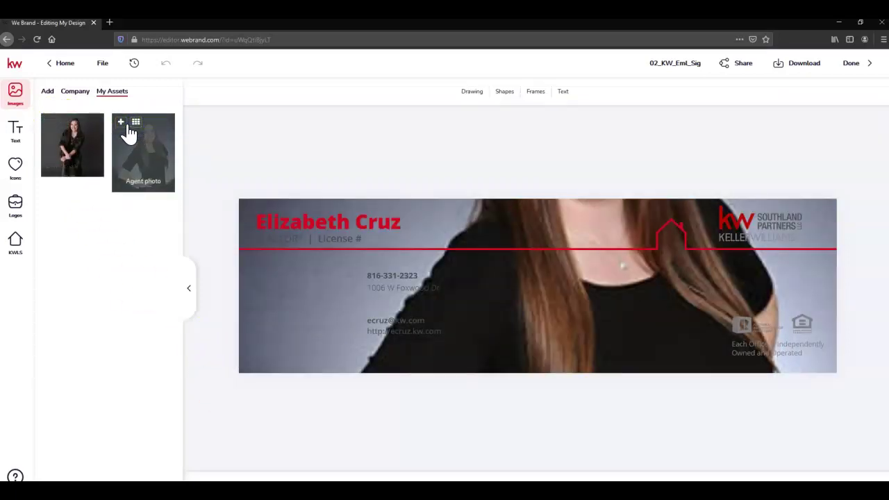
{"action": "left_click", "coordinate": [166, 65]}
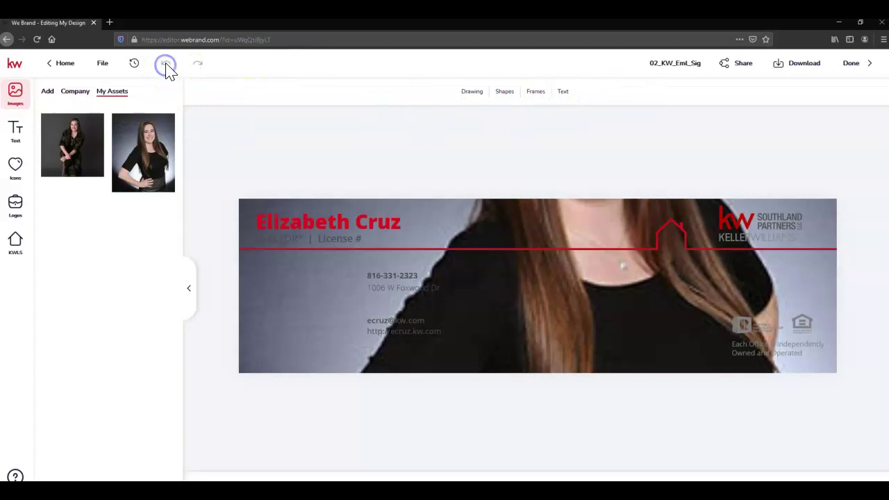
{"action": "left_click", "coordinate": [267, 341]}
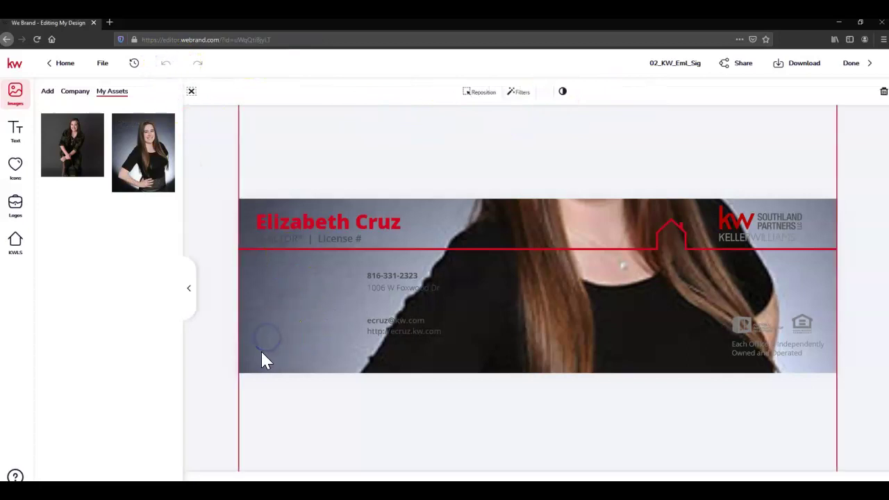
{"action": "left_click", "coordinate": [263, 355]}
{"action": "left_click", "coordinate": [293, 361]}
{"action": "left_click", "coordinate": [884, 91]}
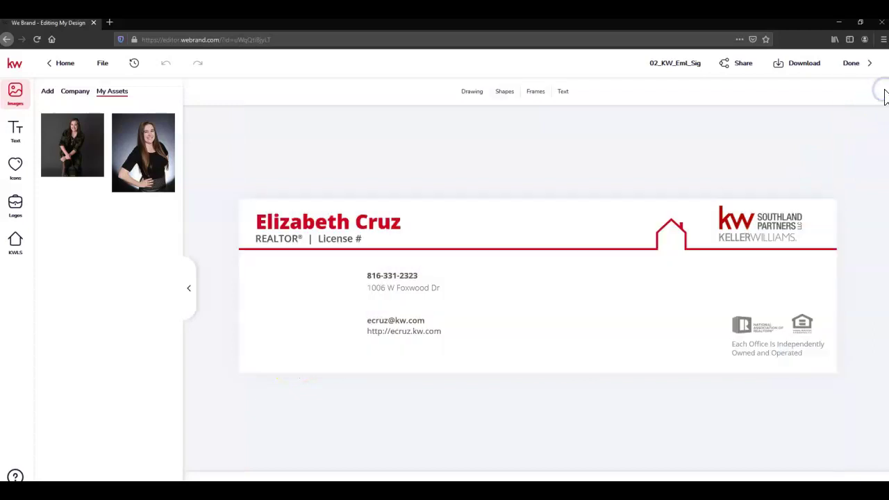
{"action": "left_click", "coordinate": [636, 130]}
{"action": "mouse_move", "coordinate": [139, 139]}
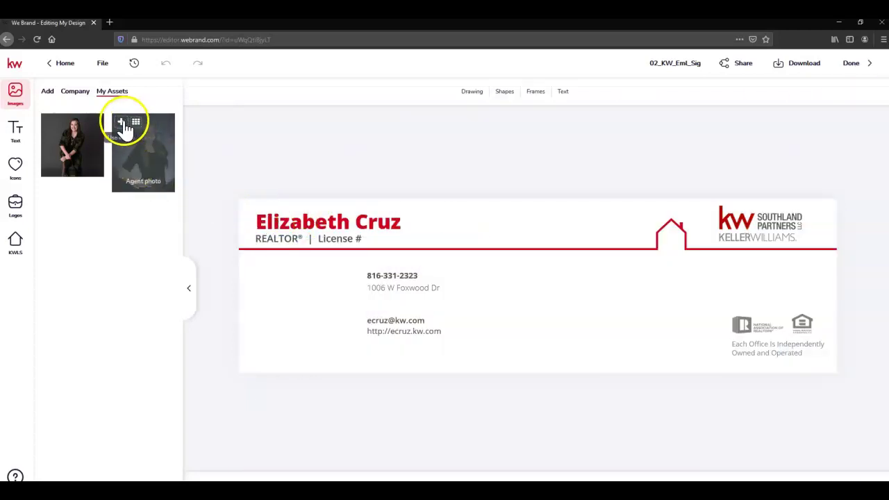
{"action": "left_click", "coordinate": [121, 125]}
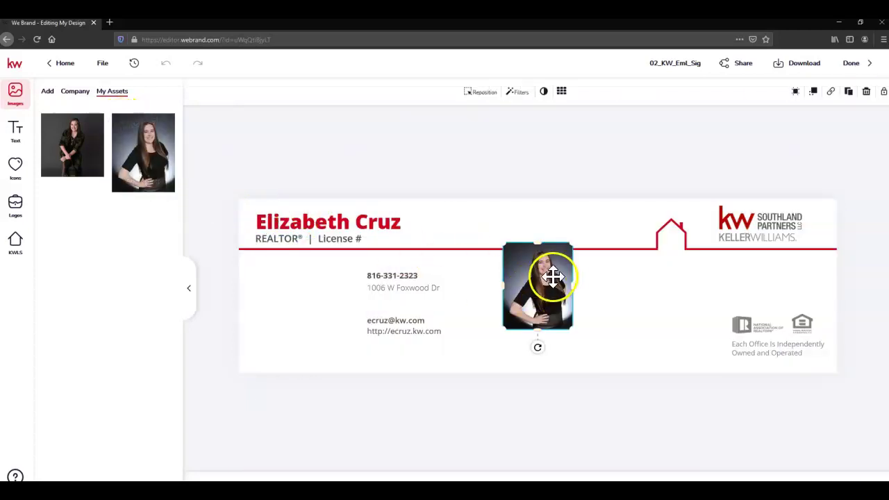
{"action": "mouse_move", "coordinate": [562, 273]}
{"action": "left_mouse_down"}
{"action": "mouse_move", "coordinate": [466, 268]}
{"action": "mouse_move", "coordinate": [324, 292]}
{"action": "left_mouse_up"}
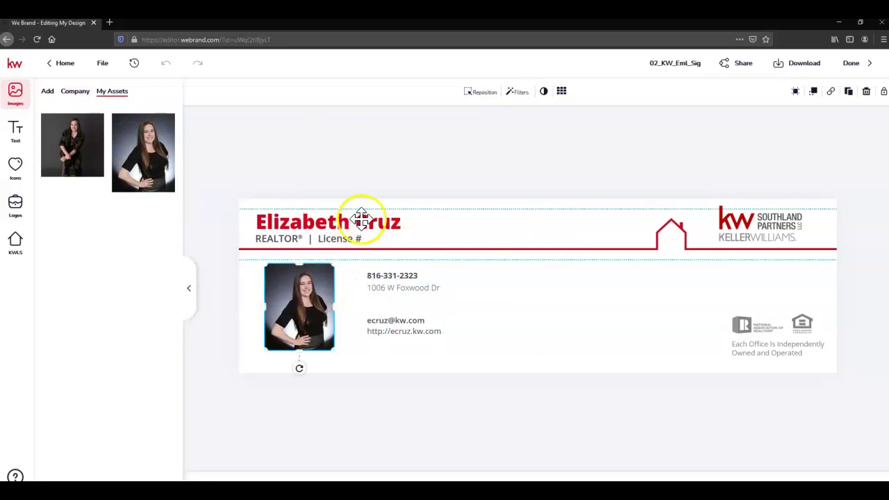
{"action": "left_click", "coordinate": [393, 185]}
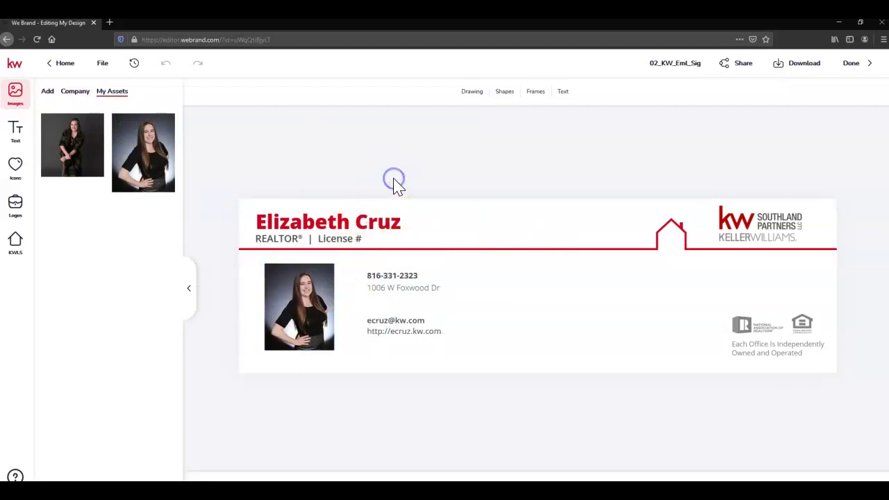
Delete the License # text and add the city, state and ZIP to the address line
{"action": "left_click", "coordinate": [345, 239]}
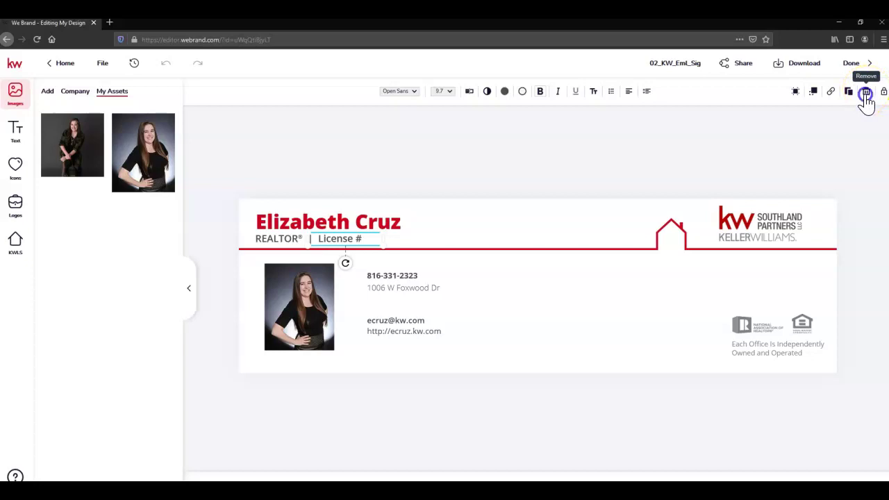
{"action": "left_click", "coordinate": [866, 94]}
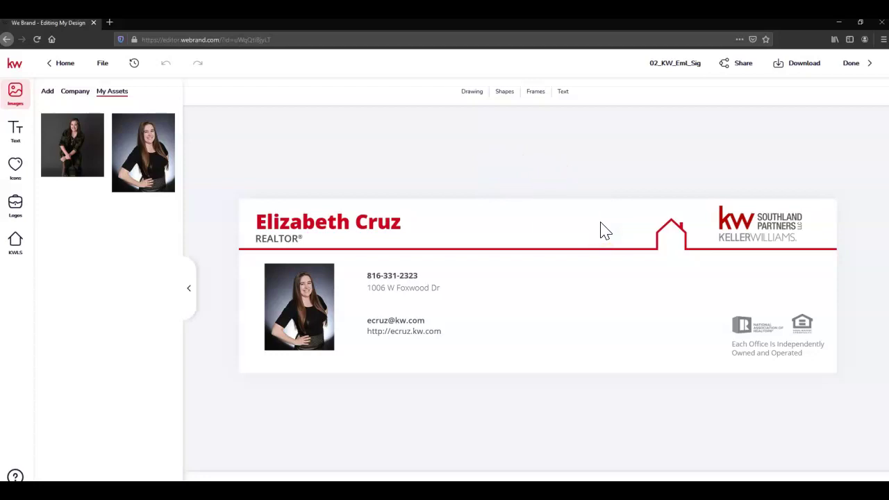
{"action": "left_click", "coordinate": [417, 288]}
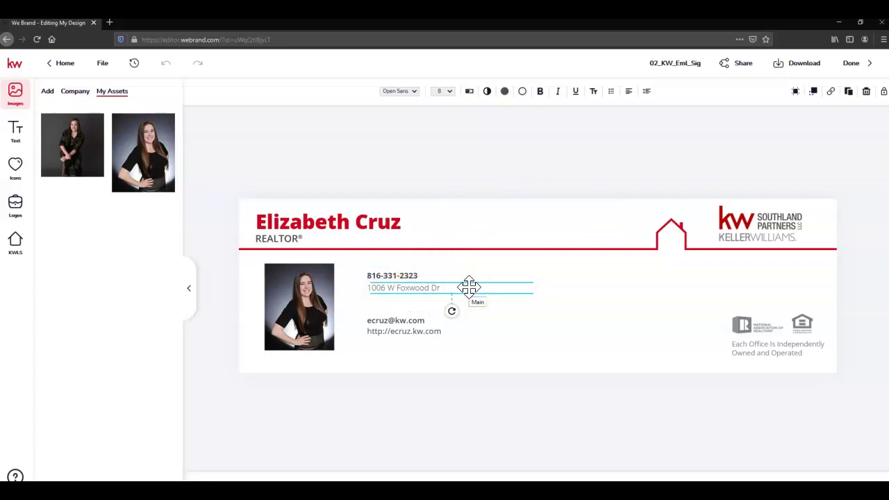
{"action": "left_click", "coordinate": [451, 288]}
{"action": "left_click", "coordinate": [485, 182]}
{"action": "left_click", "coordinate": [500, 178]}
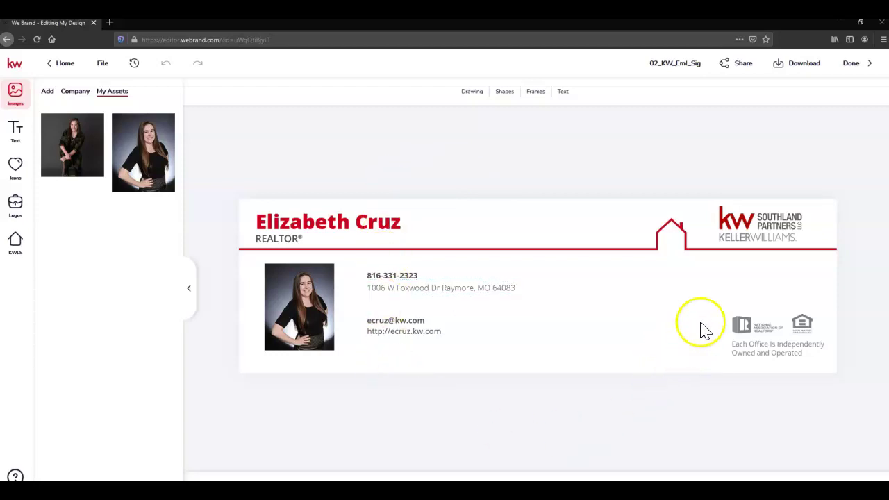
Download the finished signature with the Get JPEG option
{"action": "left_click", "coordinate": [806, 70]}
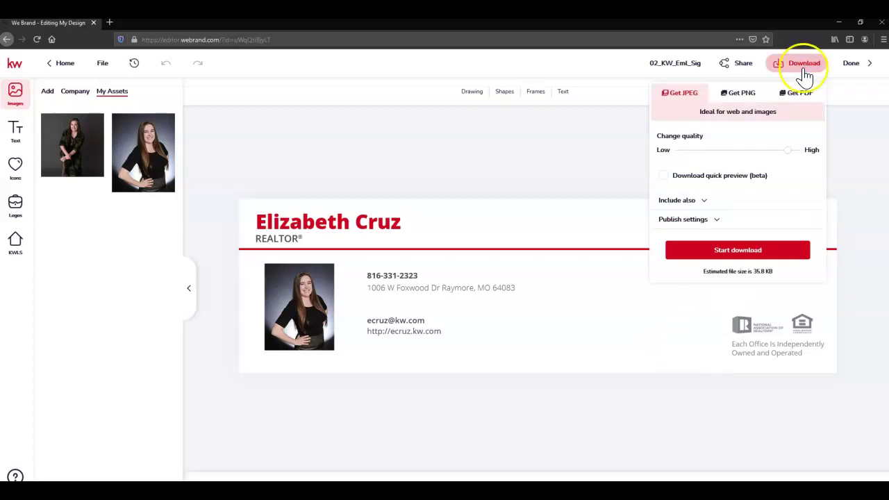
{"action": "left_click", "coordinate": [711, 255]}
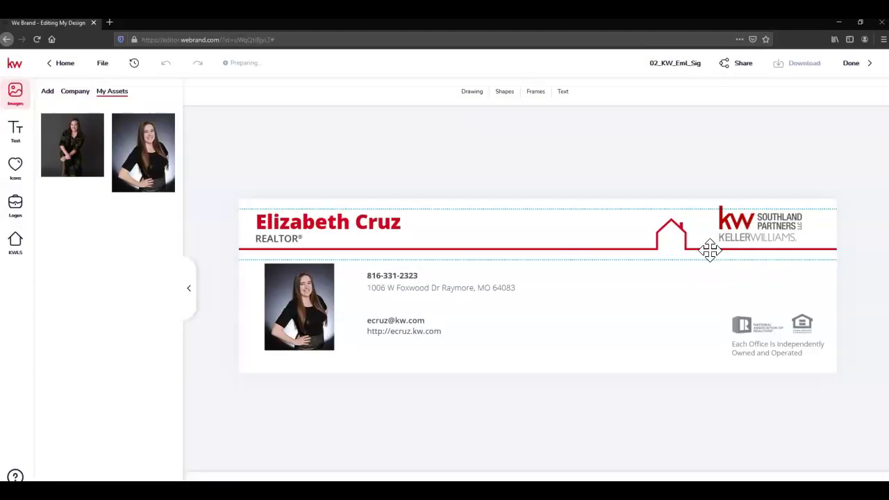
{"action": "left_click", "coordinate": [714, 258]}
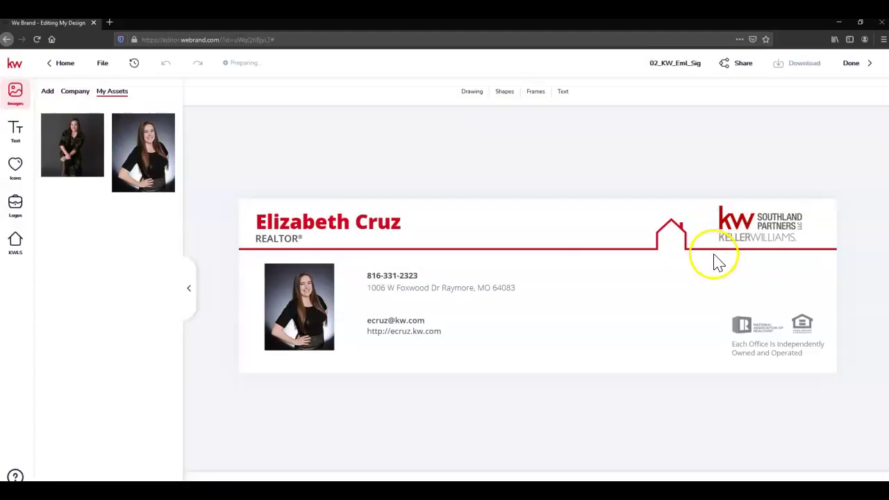
Open gmail.com in a new tab and sign in with the account email and password
{"action": "left_click", "coordinate": [110, 23]}
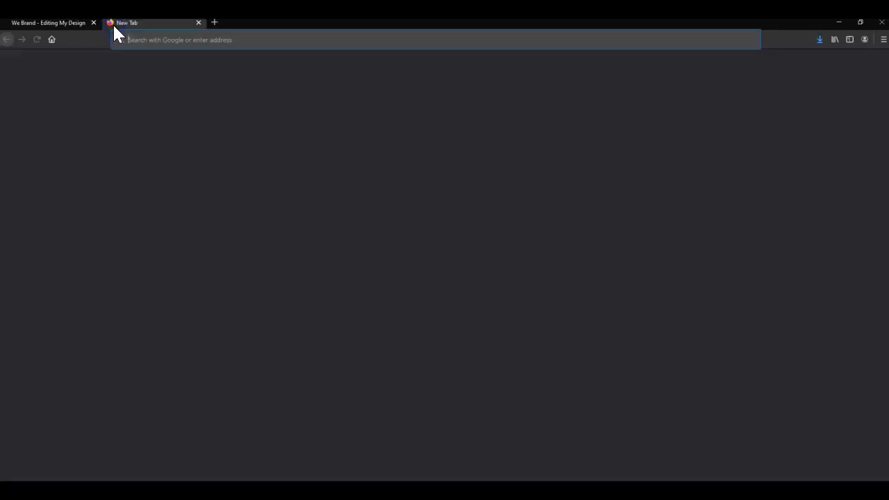
{"action": "type", "text": "gmail.com/"}
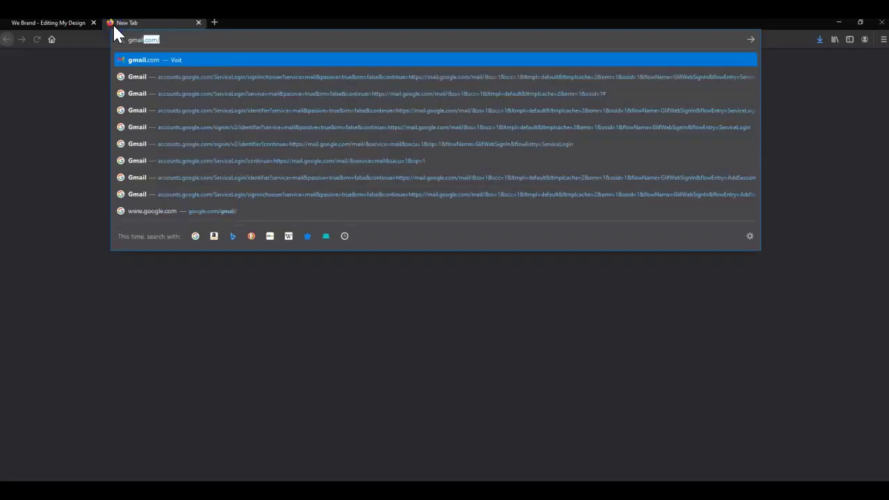
{"action": "key", "text": "Return"}
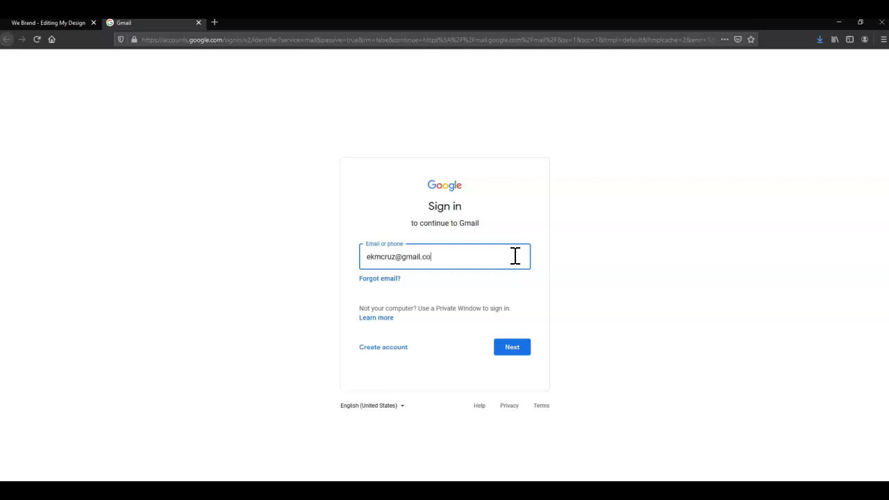
{"action": "type", "text": "m"}
{"action": "key", "text": "Return"}
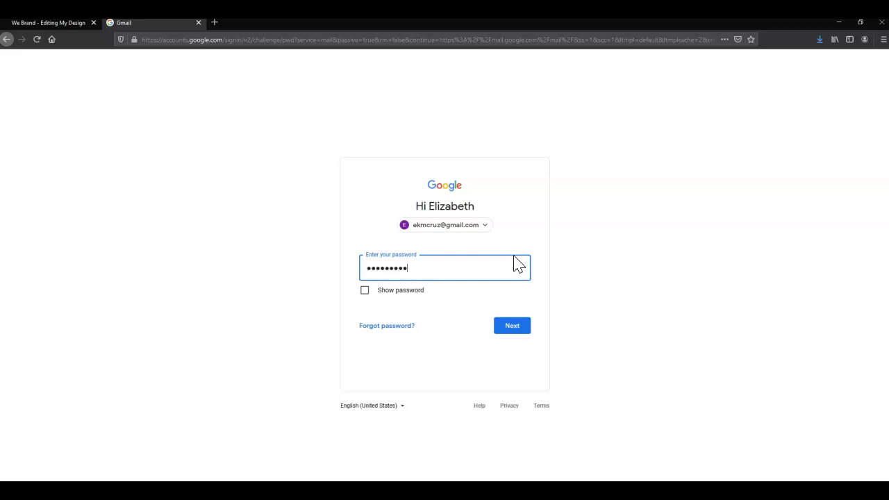
{"action": "left_click", "coordinate": [513, 328]}
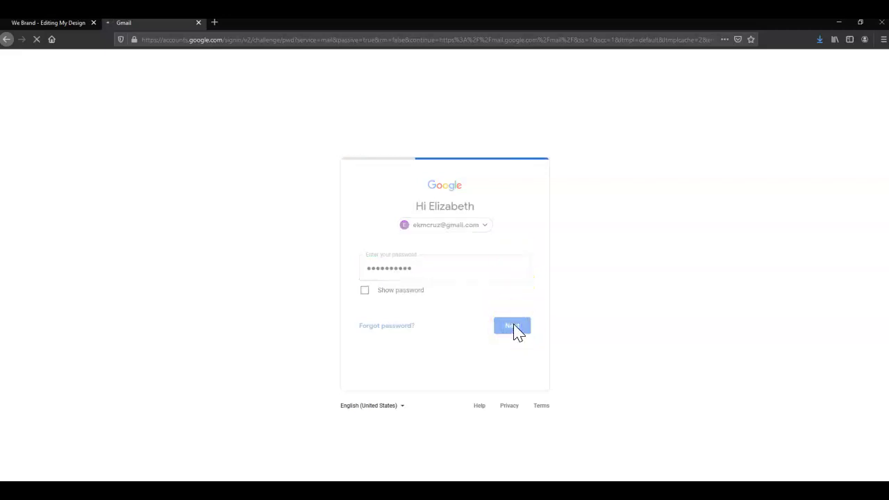
{"action": "left_click", "coordinate": [518, 327]}
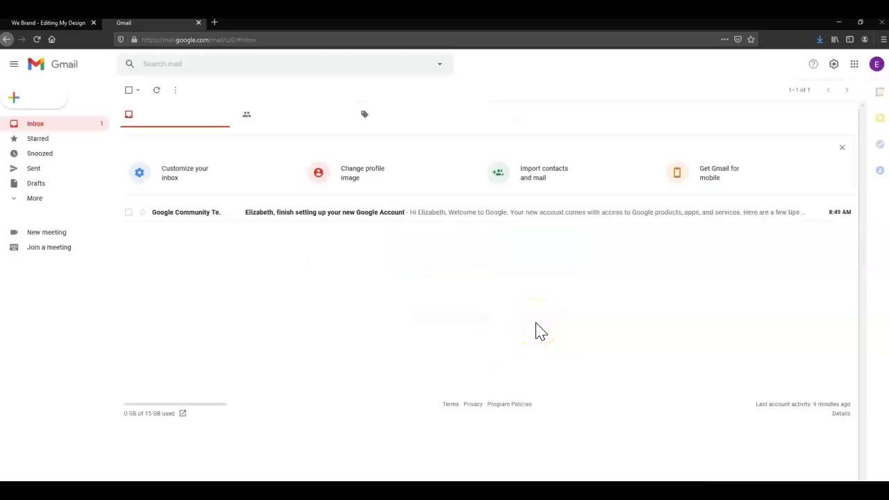
{"action": "left_click", "coordinate": [332, 319]}
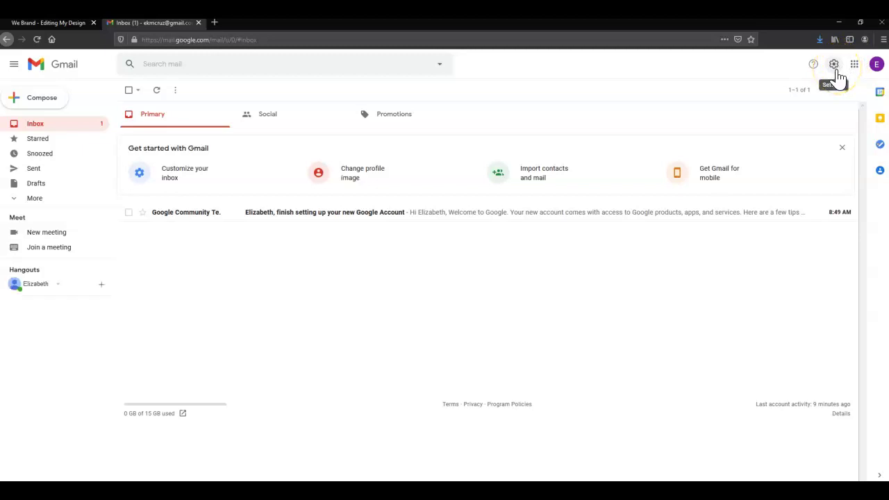
Open Gmail's full settings and scroll General down to the Test signature with its banner
{"action": "left_click", "coordinate": [835, 70]}
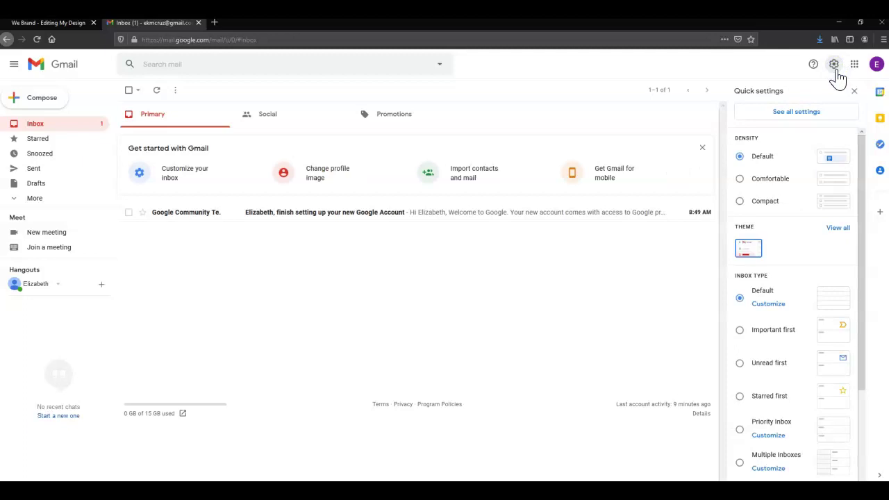
{"action": "left_click", "coordinate": [831, 114]}
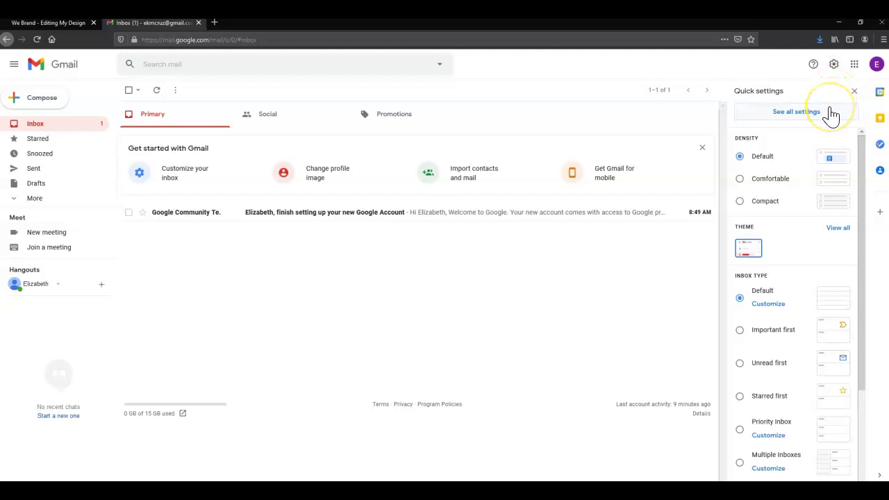
{"action": "left_click", "coordinate": [832, 114]}
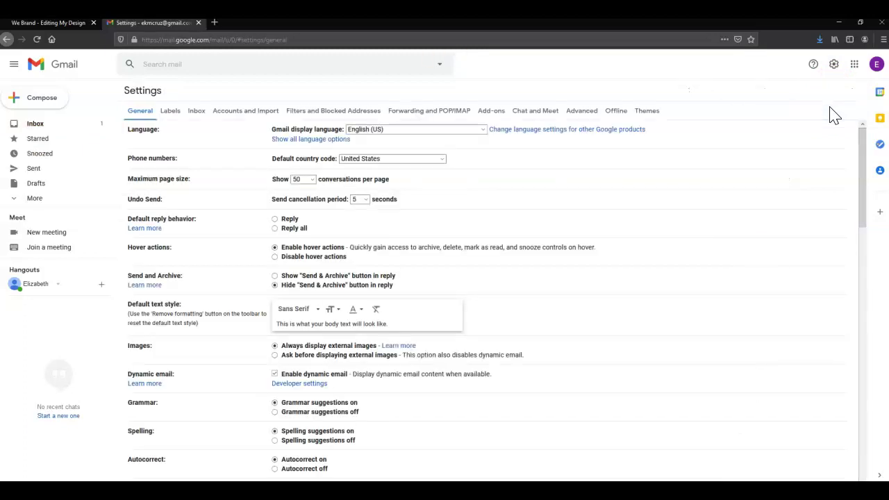
{"action": "left_click", "coordinate": [825, 113]}
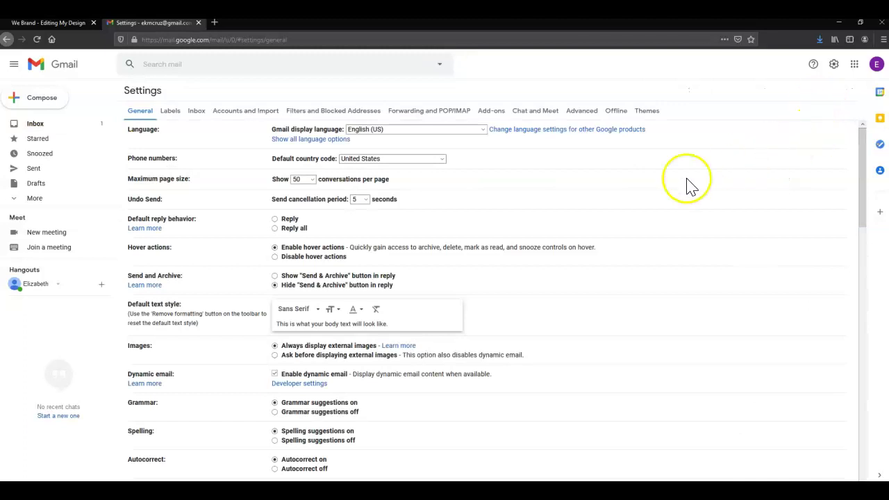
{"action": "scroll", "coordinate": [591, 204], "scroll_direction": "down", "scroll_amount": 5}
{"action": "scroll", "coordinate": [591, 204], "scroll_direction": "down", "scroll_amount": 7}
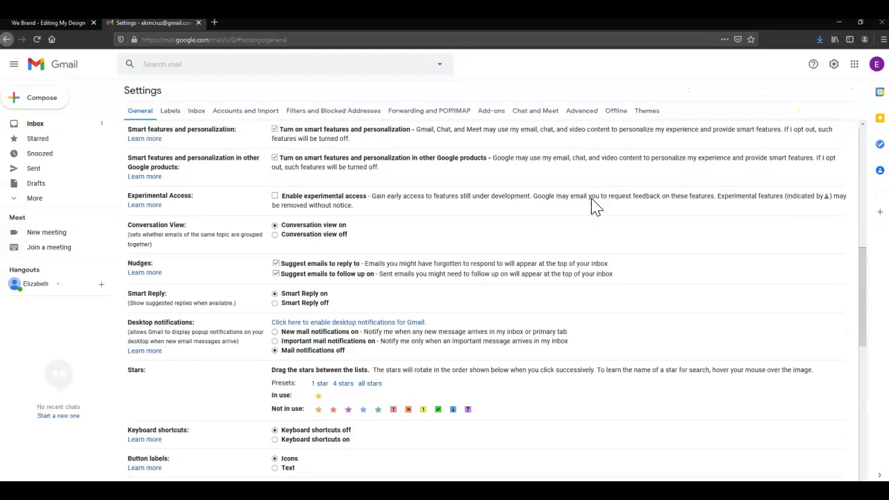
{"action": "scroll", "coordinate": [264, 267], "scroll_direction": "down", "scroll_amount": 3}
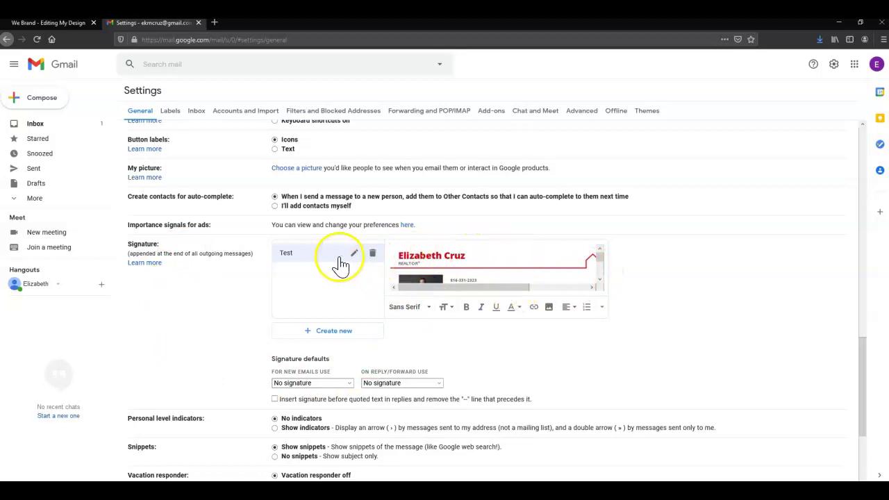
Create a new empty signature named 'Test Signature'
{"action": "left_click", "coordinate": [375, 339]}
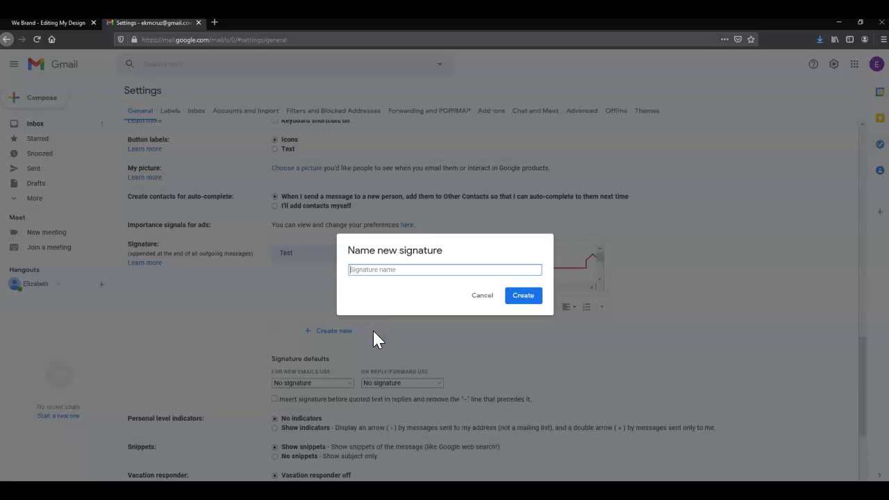
{"action": "type", "text": "Test Signature"}
{"action": "left_click", "coordinate": [531, 298]}
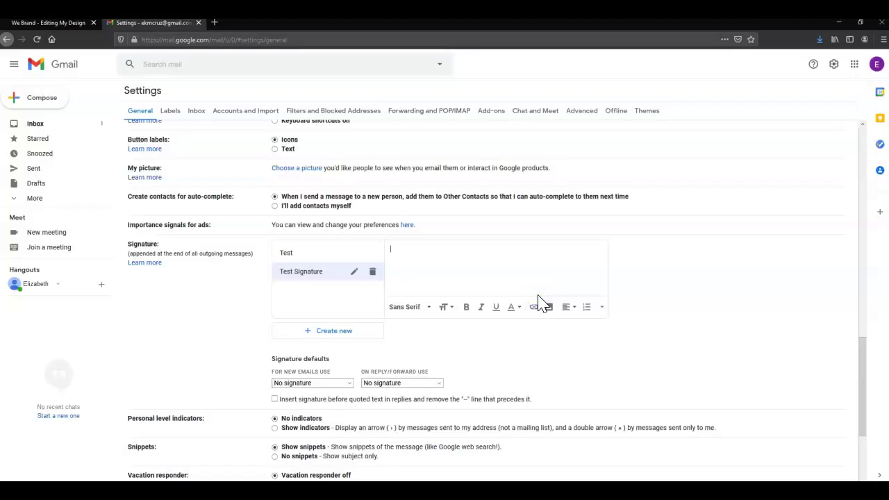
{"action": "left_click", "coordinate": [547, 307]}
Open the Add an image dialog for Test Signature and switch it to uploading from the computer
{"action": "left_click", "coordinate": [548, 310]}
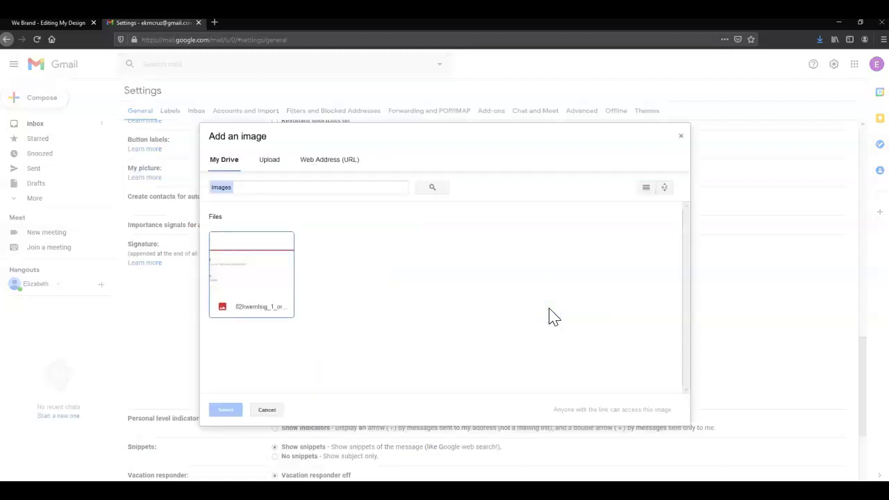
{"action": "left_click", "coordinate": [414, 160]}
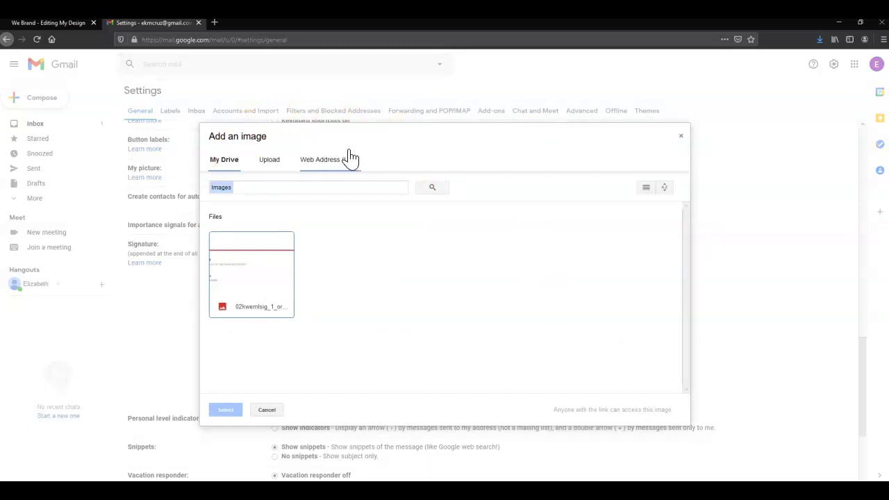
{"action": "left_click", "coordinate": [272, 166]}
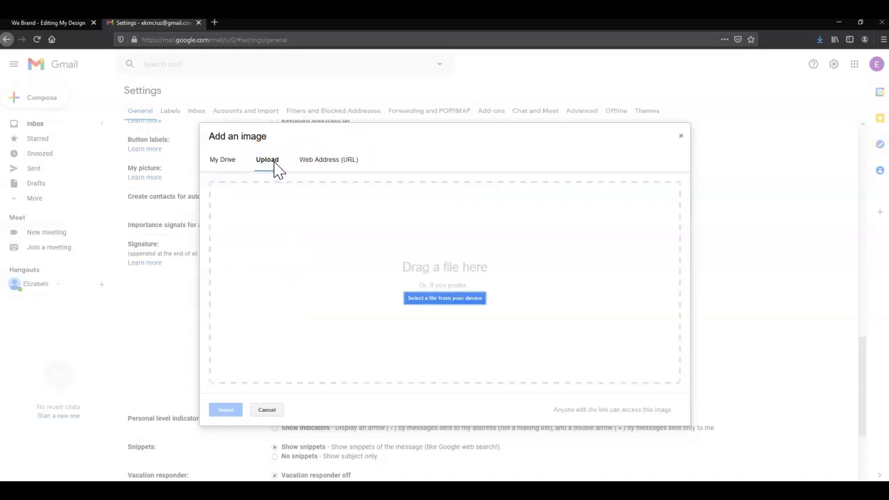
Upload 02kwemlsig_1_original(1) from the Downloads folder into Test Signature
{"action": "left_click", "coordinate": [479, 303]}
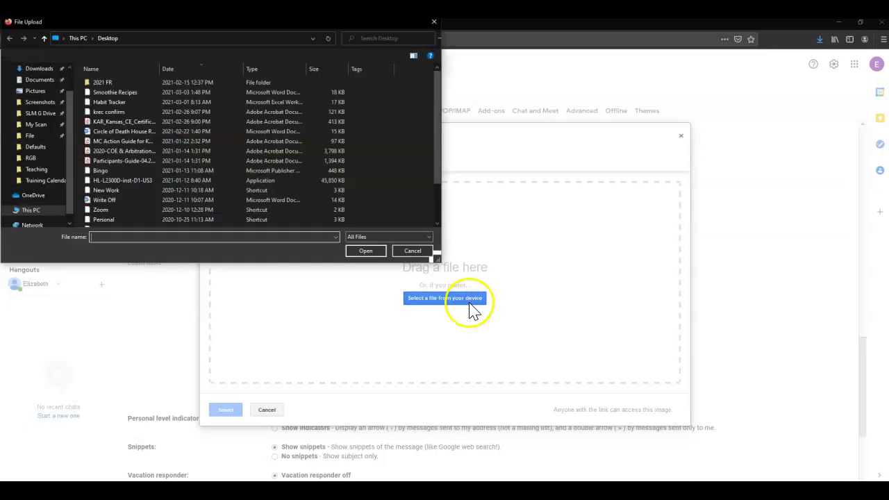
{"action": "left_click", "coordinate": [38, 69]}
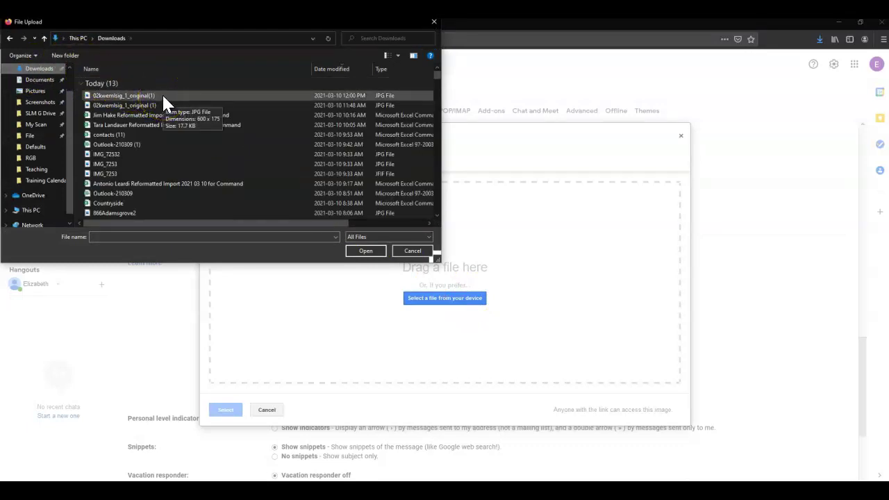
{"action": "left_click", "coordinate": [163, 98]}
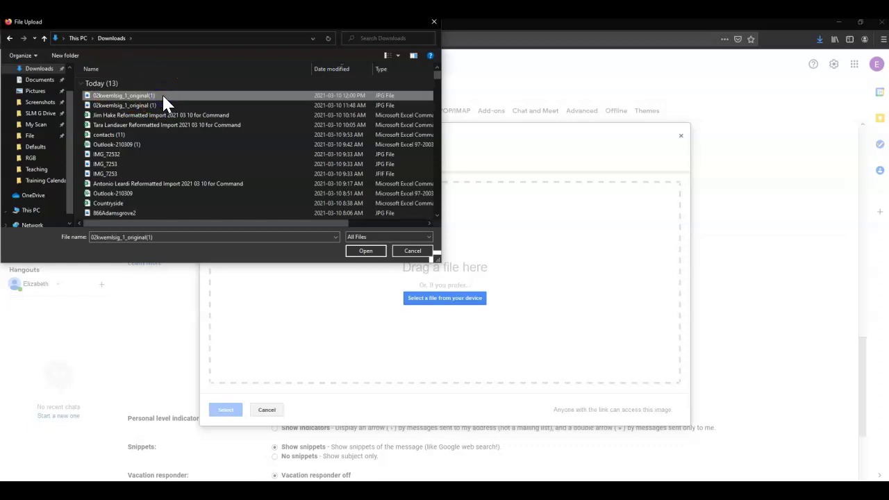
{"action": "left_click", "coordinate": [364, 250]}
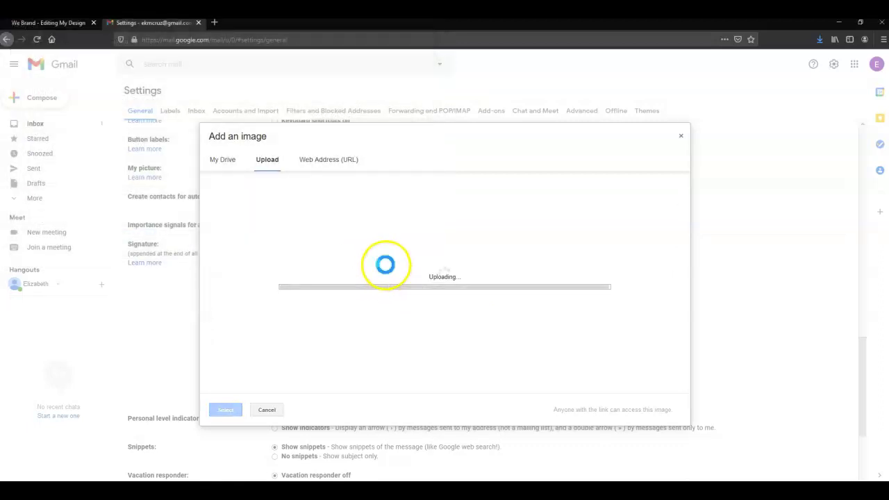
Try the banner image at Small, Medium and Large, then set it back to Original size
{"action": "left_click", "coordinate": [448, 288]}
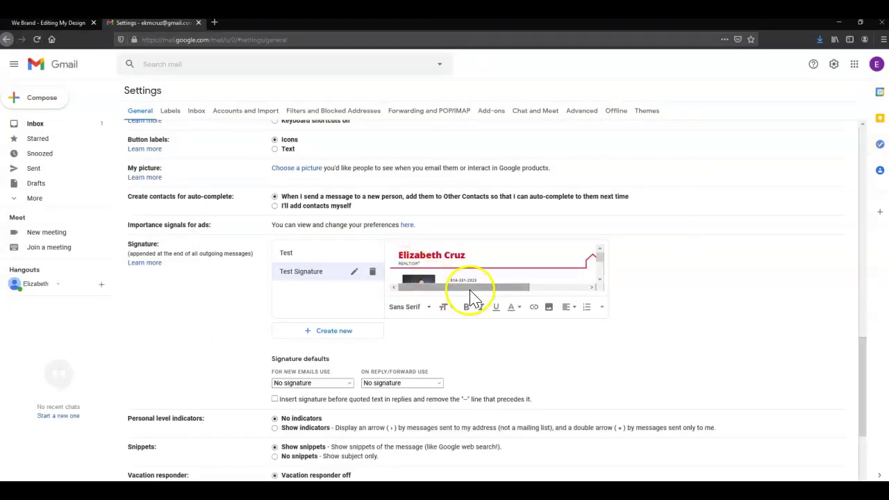
{"action": "mouse_move", "coordinate": [471, 290]}
{"action": "left_mouse_down"}
{"action": "mouse_move", "coordinate": [532, 292]}
{"action": "mouse_move", "coordinate": [448, 288]}
{"action": "left_mouse_up"}
{"action": "mouse_move", "coordinate": [599, 255]}
{"action": "left_mouse_down"}
{"action": "mouse_move", "coordinate": [606, 285]}
{"action": "mouse_move", "coordinate": [595, 254]}
{"action": "left_mouse_up"}
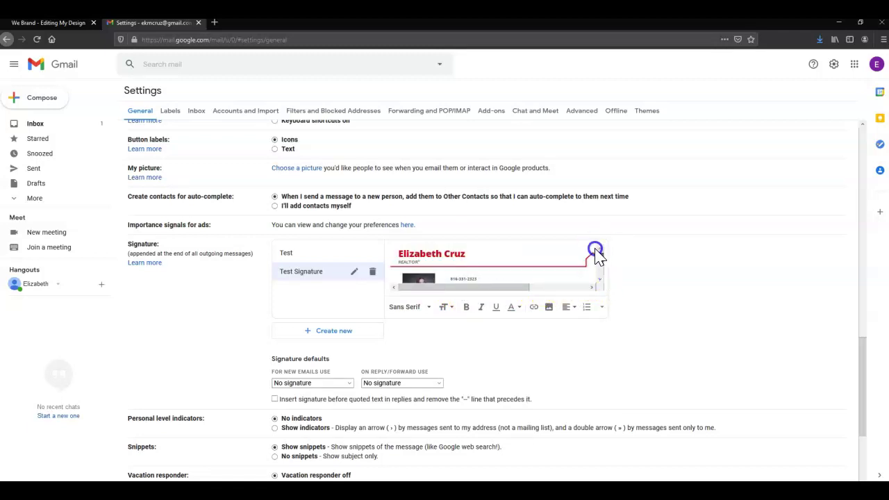
{"action": "left_click", "coordinate": [484, 258]}
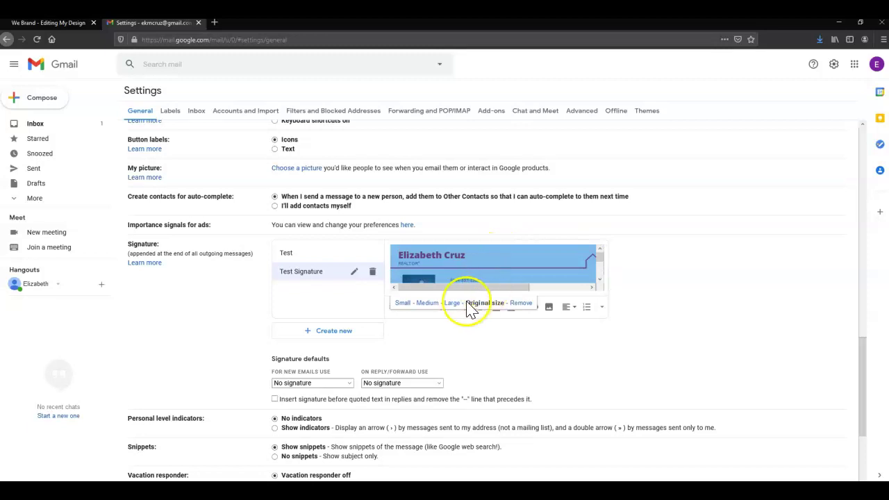
{"action": "left_click", "coordinate": [403, 302]}
{"action": "left_click", "coordinate": [426, 304]}
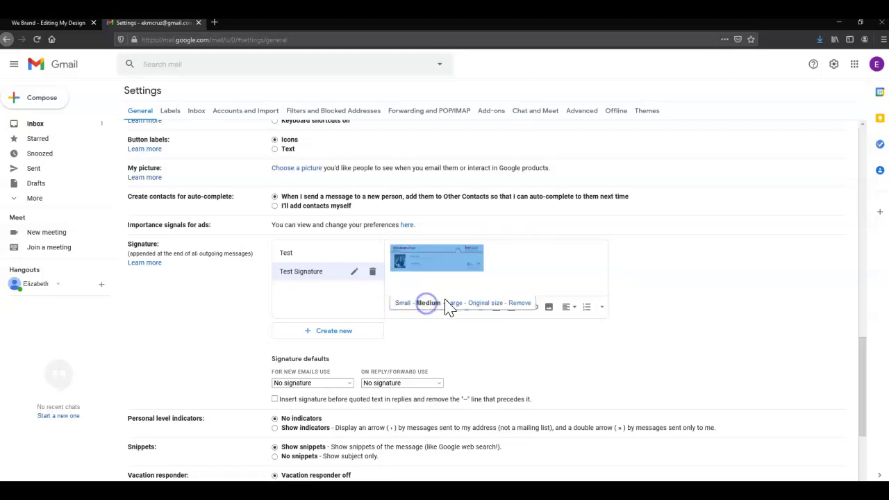
{"action": "left_click", "coordinate": [453, 304]}
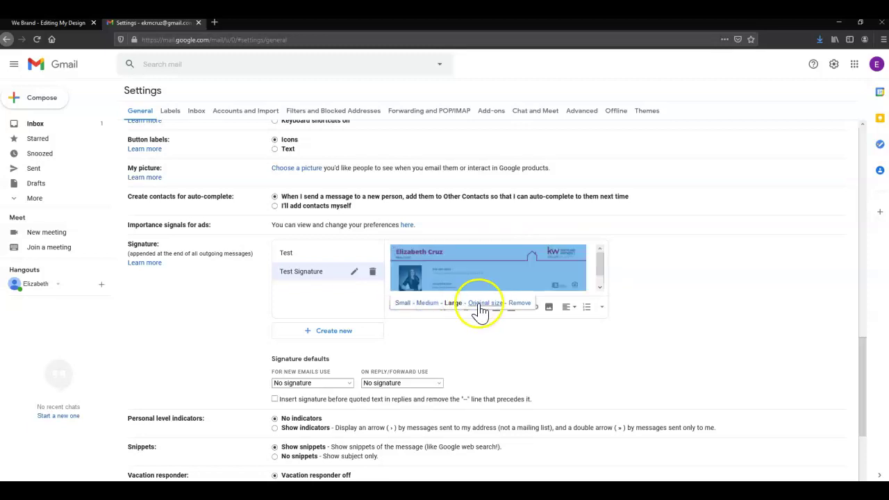
{"action": "left_click", "coordinate": [485, 304]}
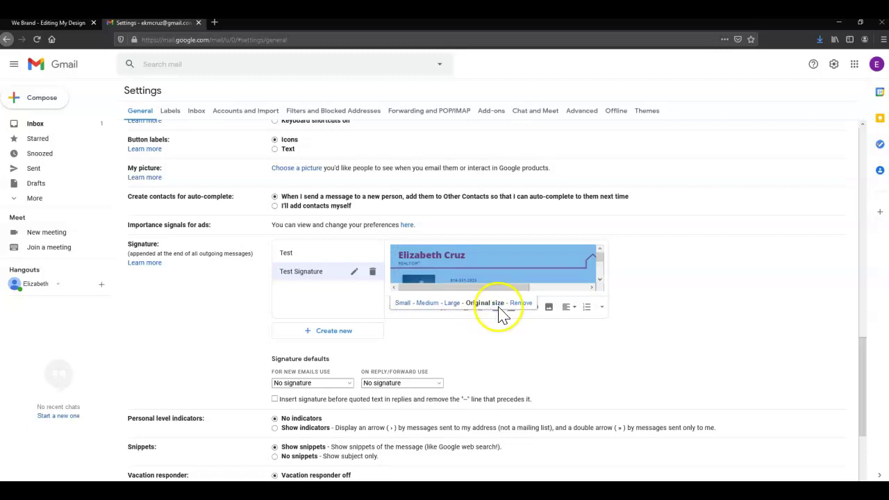
{"action": "scroll", "coordinate": [500, 333], "scroll_direction": "down", "scroll_amount": 1}
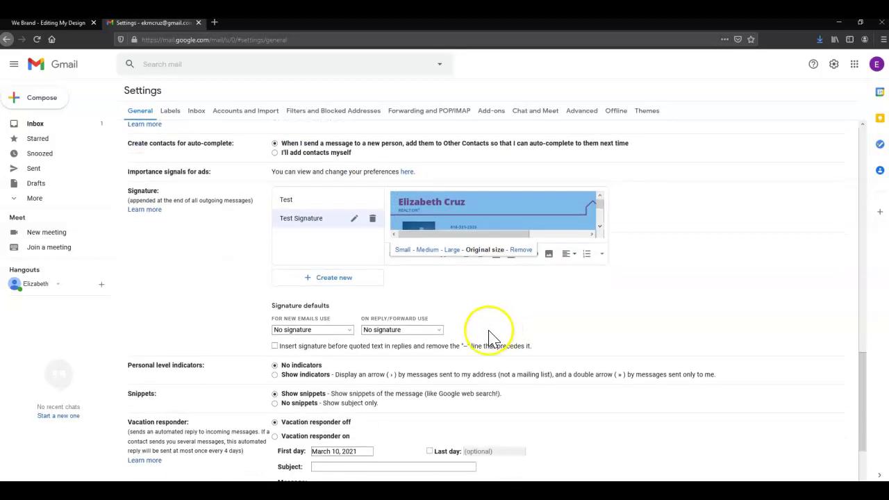
Set Test Signature as default for new emails and replies, before quoted text, and save
{"action": "left_click", "coordinate": [350, 330]}
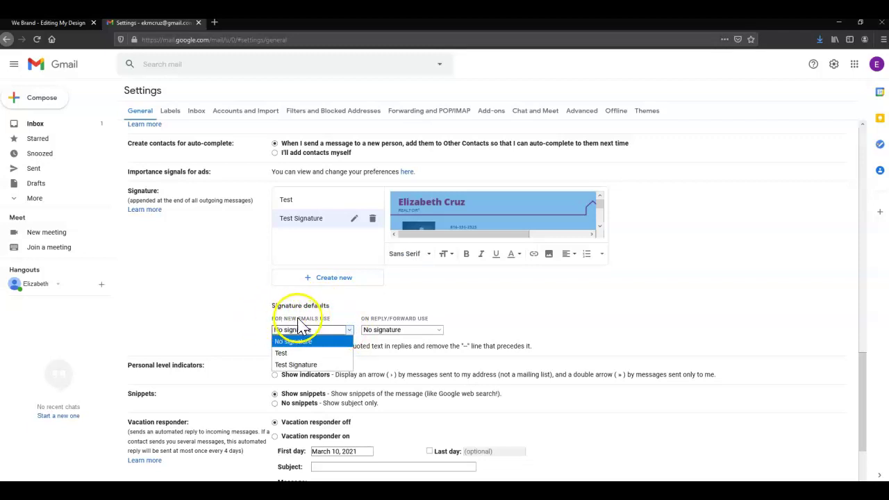
{"action": "left_click", "coordinate": [314, 365]}
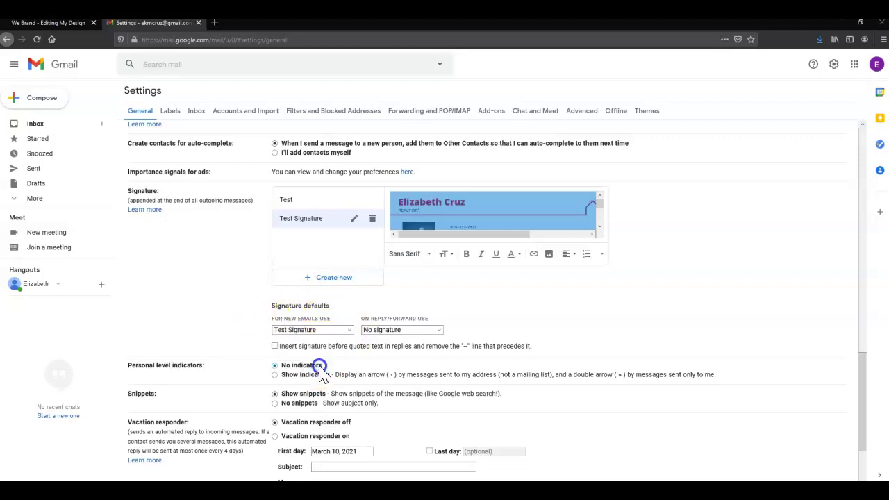
{"action": "left_click", "coordinate": [440, 332]}
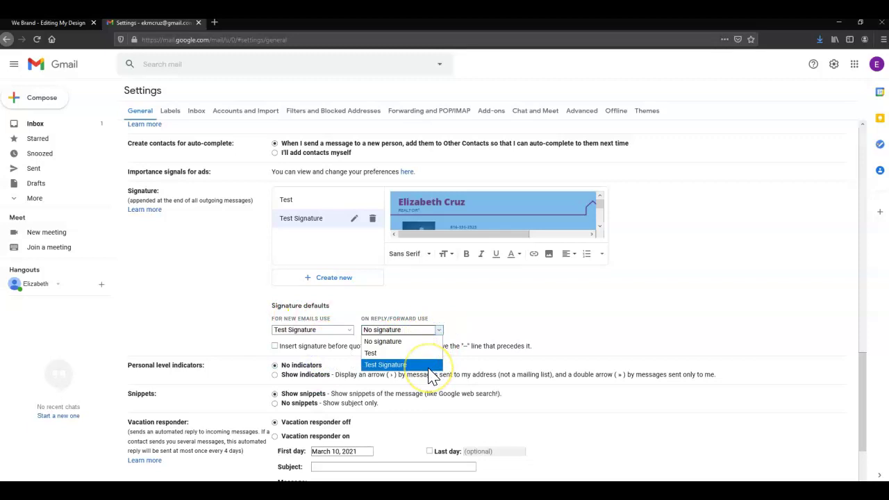
{"action": "left_click", "coordinate": [429, 367]}
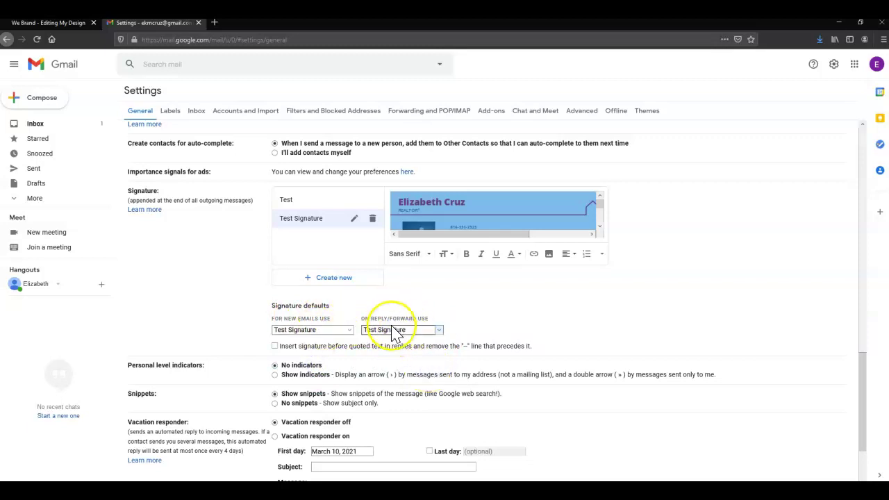
{"action": "left_click", "coordinate": [275, 346]}
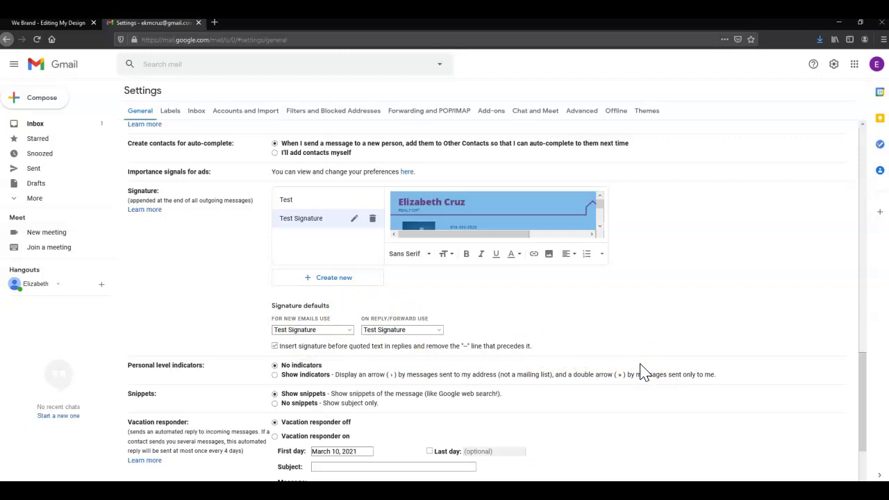
{"action": "scroll", "coordinate": [640, 371], "scroll_direction": "down", "scroll_amount": 3}
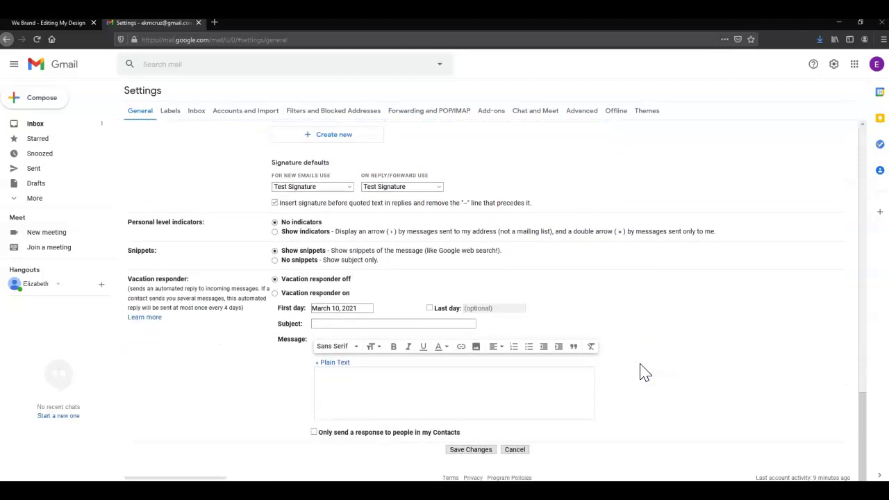
{"action": "left_click", "coordinate": [465, 451]}
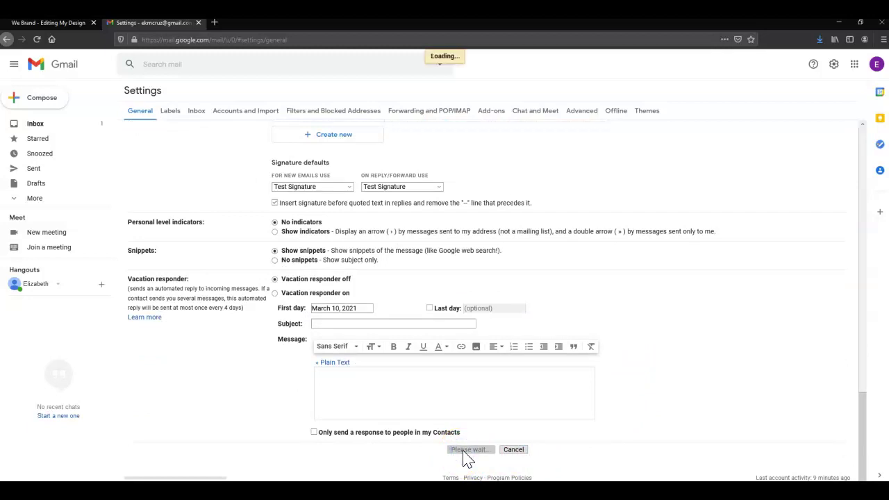
{"action": "left_click", "coordinate": [473, 441]}
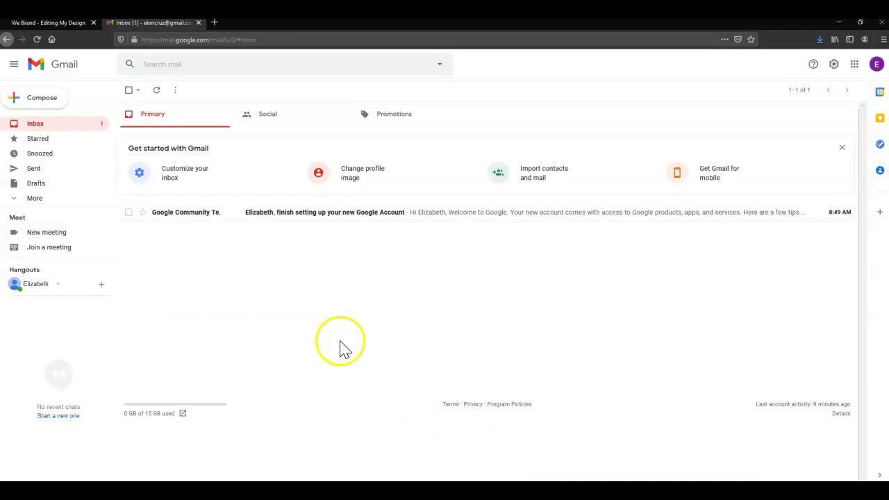
Compose a new full-screen message, dismiss the tip, and focus the body showing the banner
{"action": "left_click", "coordinate": [41, 100]}
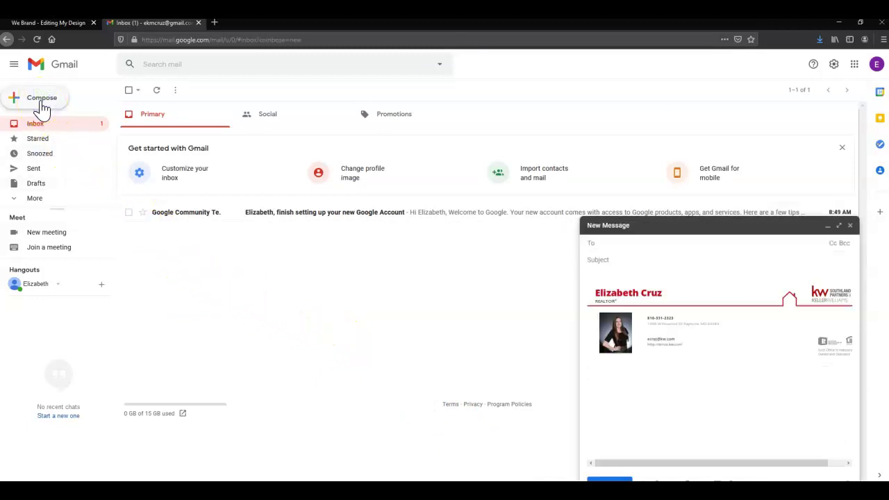
{"action": "left_click", "coordinate": [839, 226]}
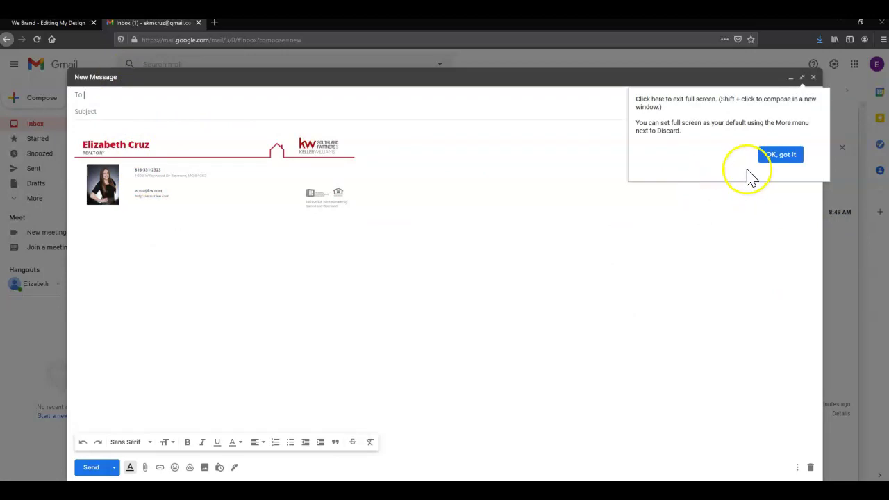
{"action": "left_click", "coordinate": [767, 157]}
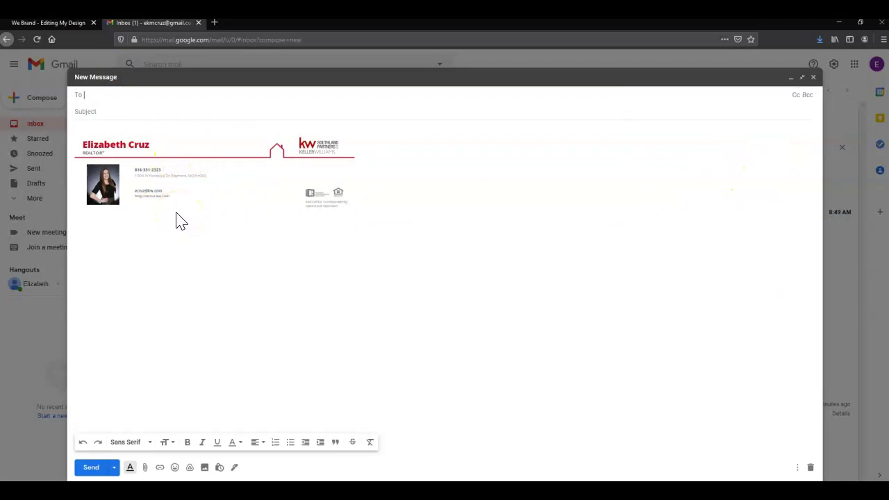
{"action": "left_click", "coordinate": [194, 144]}
{"action": "left_click", "coordinate": [231, 200]}
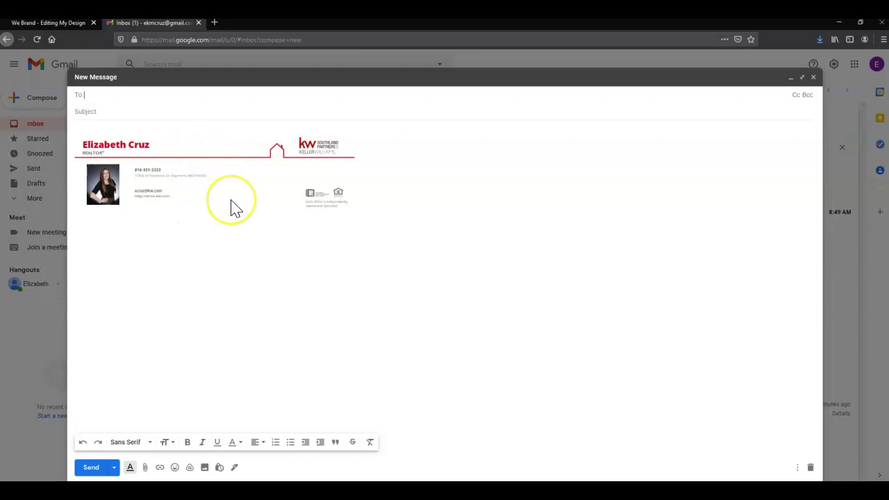